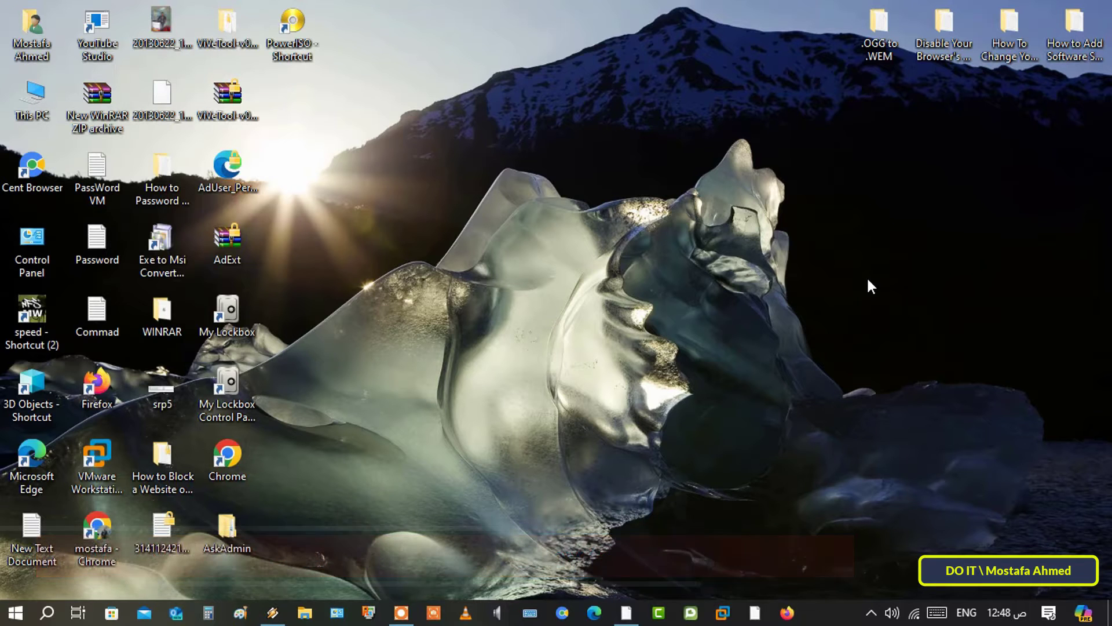
- Browse from This PC through Local Disk (C:) into the WORK folder holding files 1–4
double_click(32, 99)
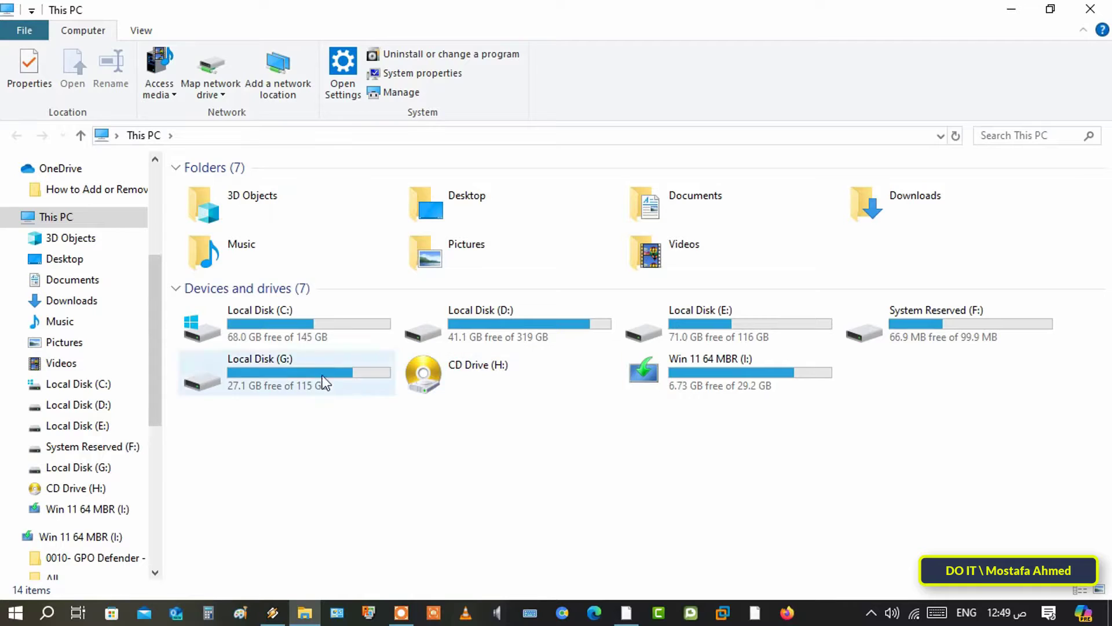
double_click(296, 320)
left_click(238, 334)
double_click(237, 333)
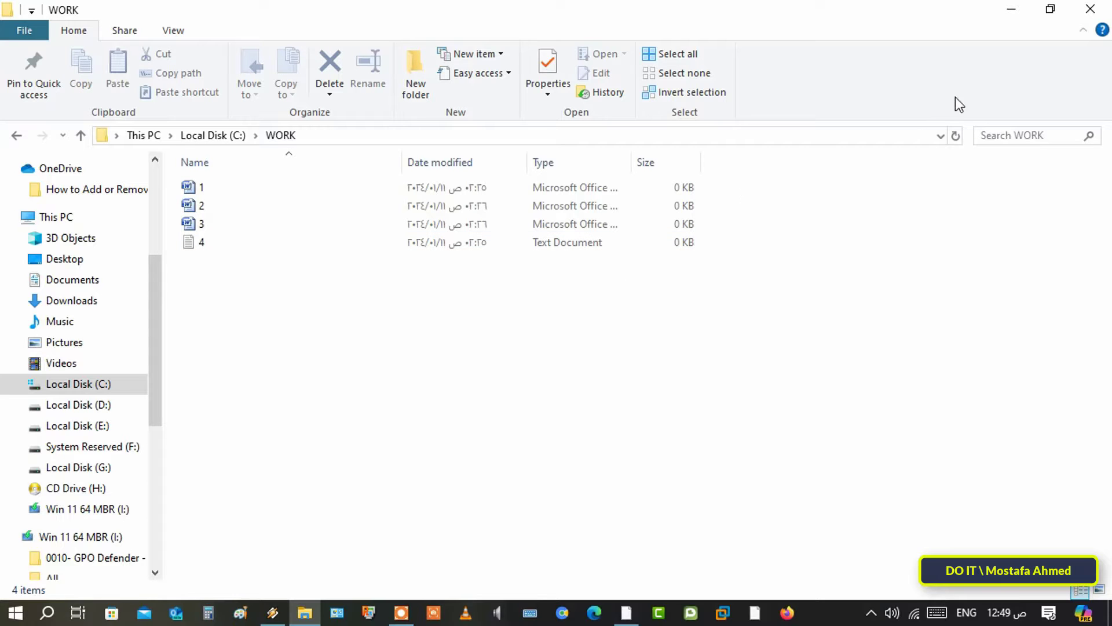
- Minimize Explorer and create 'New Text Document (2)' on the desktop, opening it in Notepad
left_click(1015, 13)
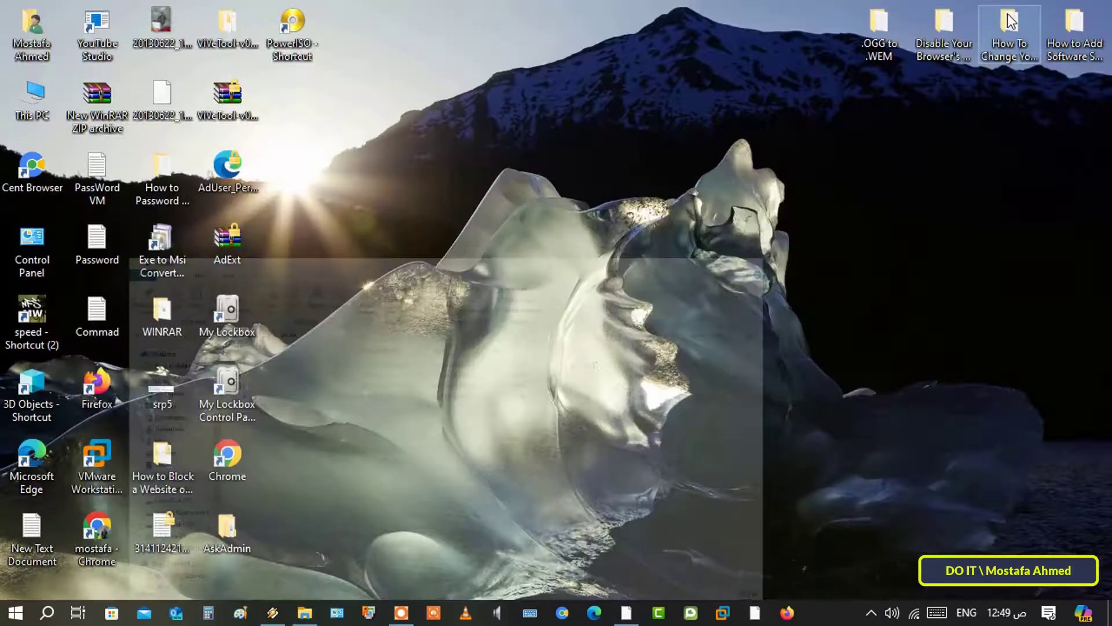
right_click(523, 275)
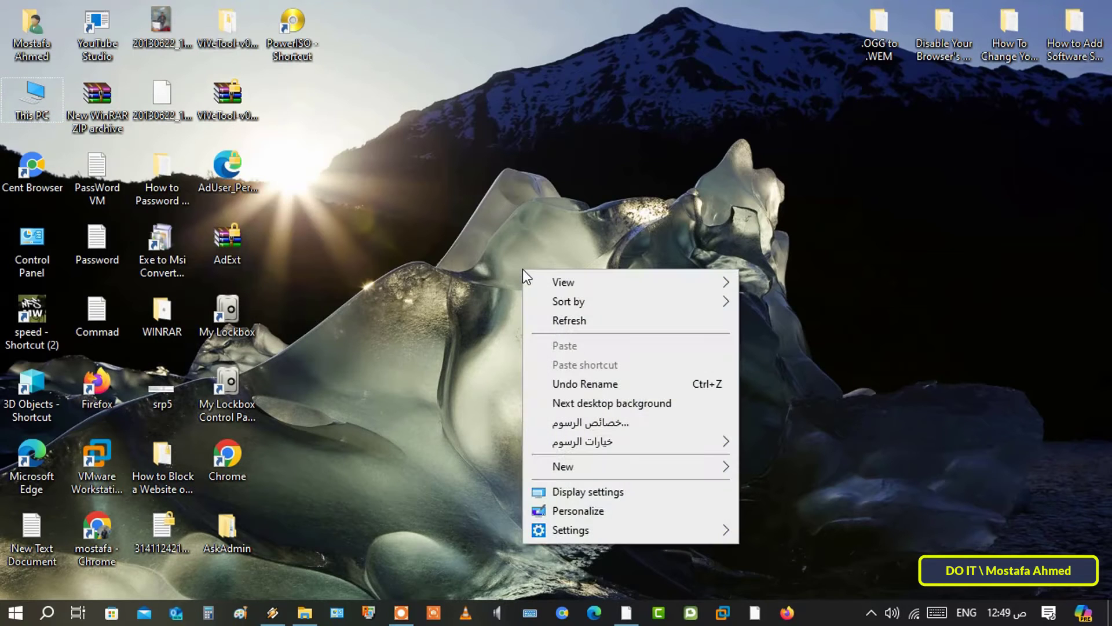
mouse_move(599, 465)
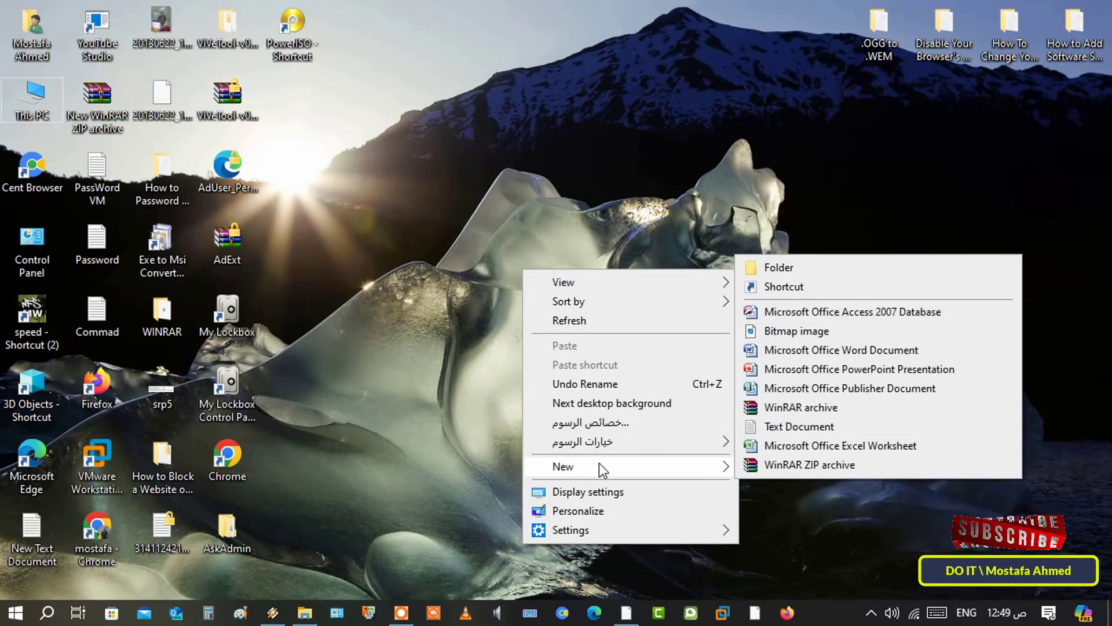
left_click(809, 426)
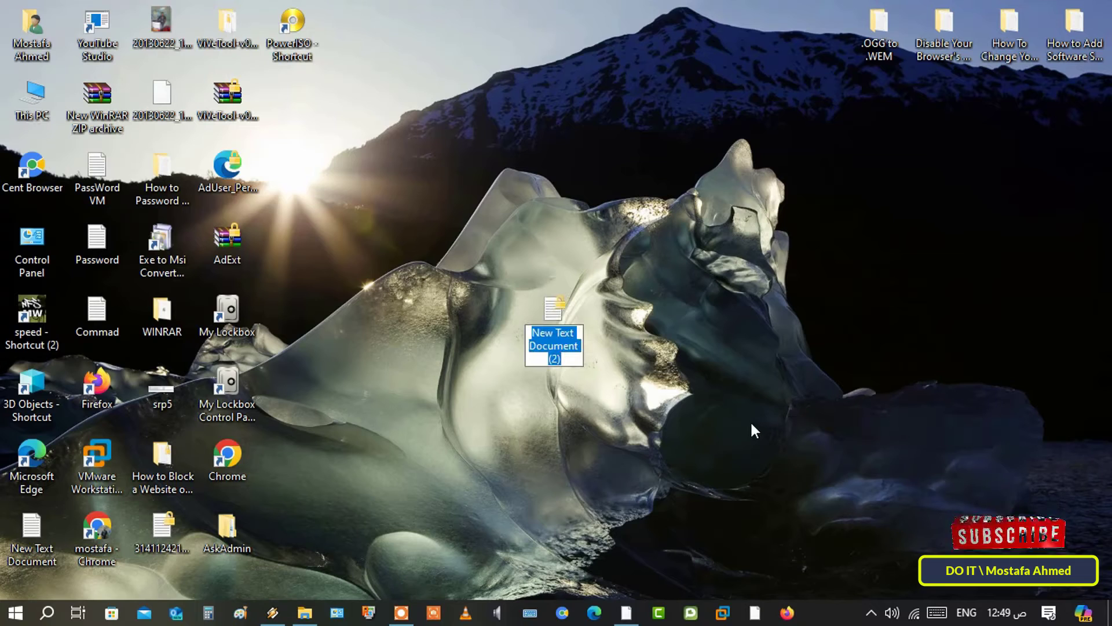
key("Return")
key("Return")
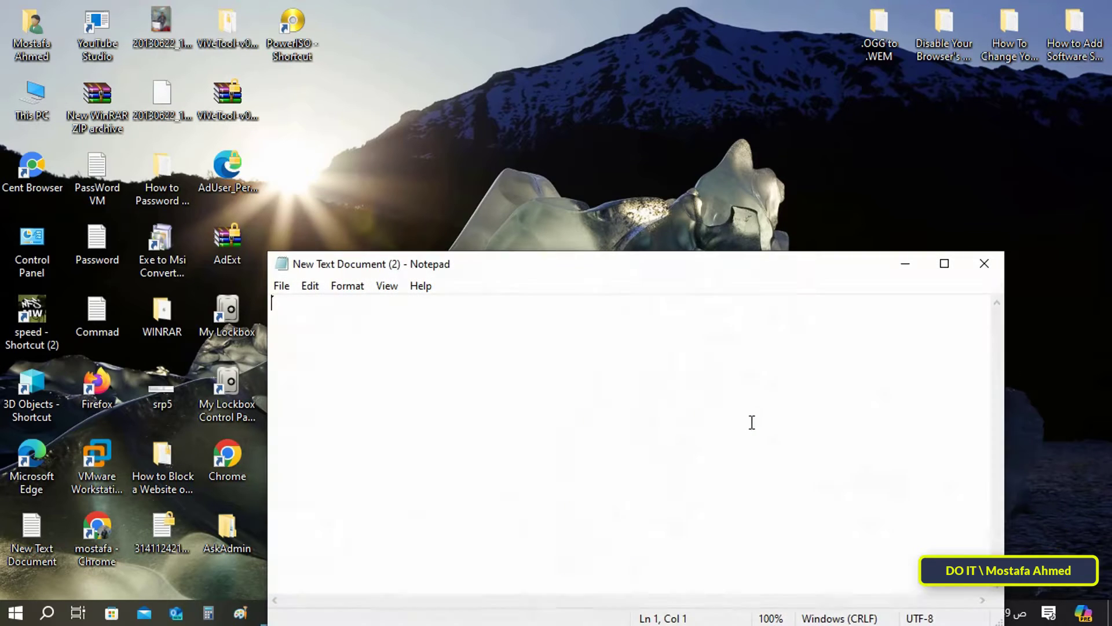
- Start the Notepad command with xcopy "C:\WORK" as the source path
left_click_drag(627, 265, 623, 119)
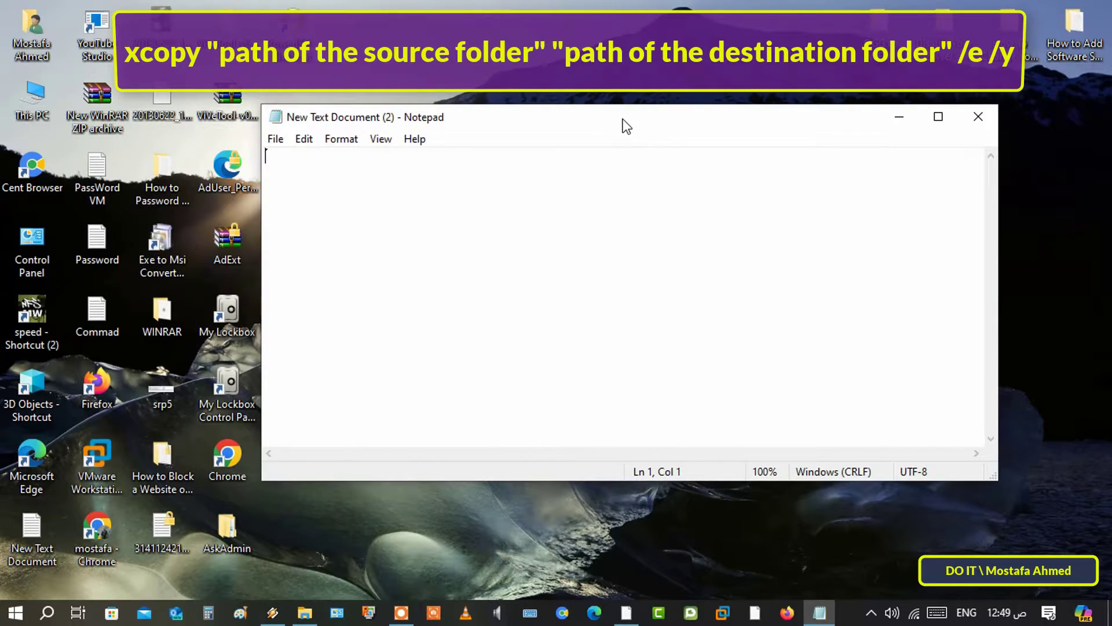
type("xcop")
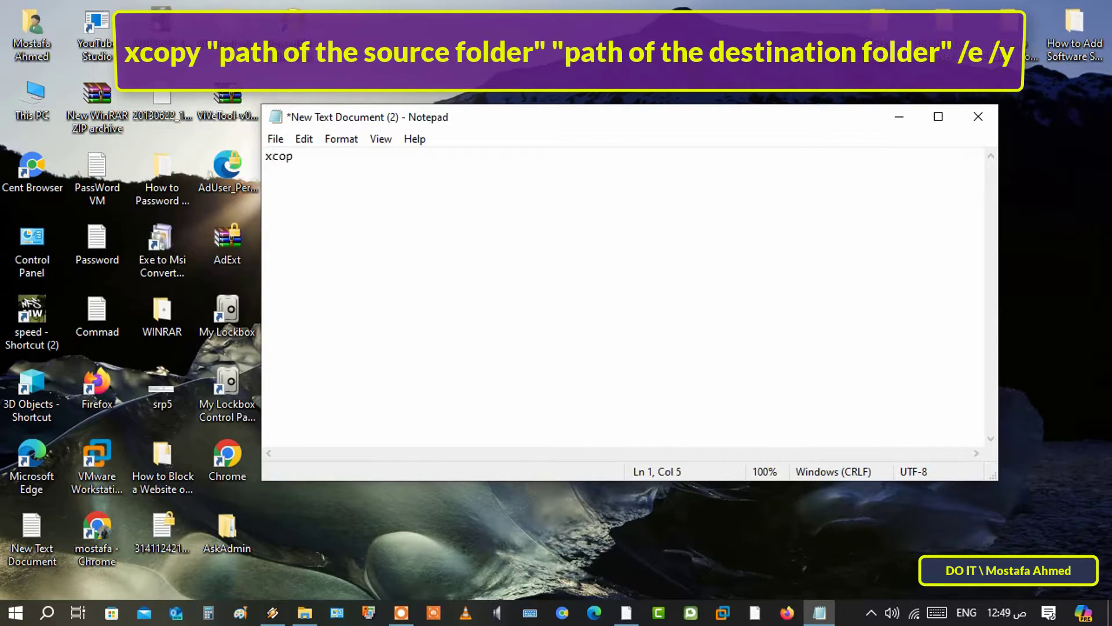
type("y \"\"")
left_click(306, 613)
left_click(145, 132)
key("ctrl+c")
right_click(143, 137)
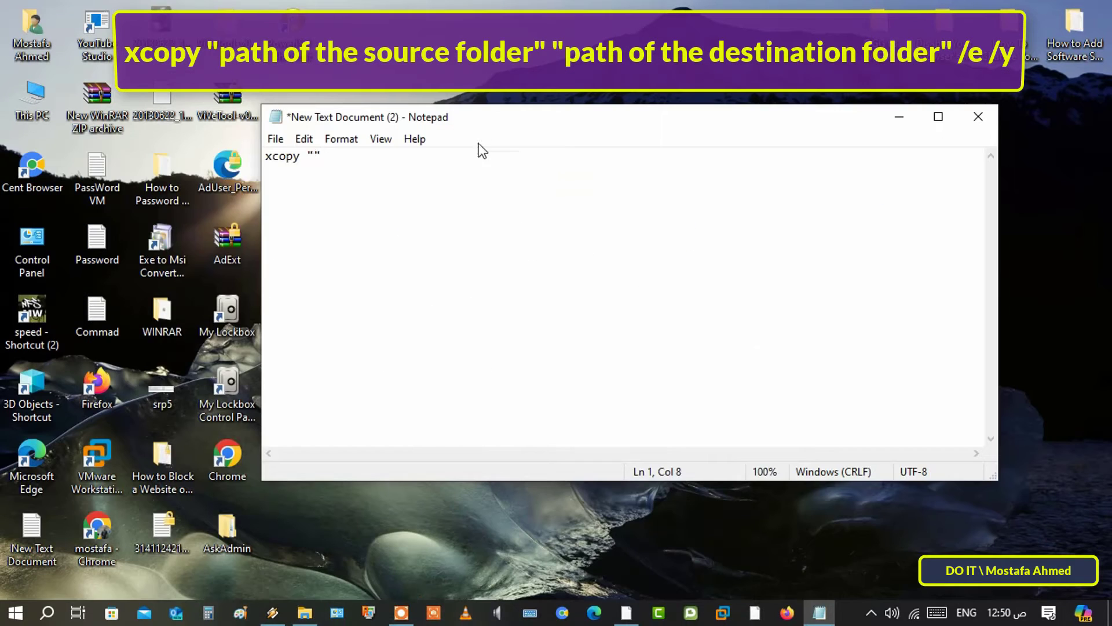
right_click(311, 152)
left_click(384, 228)
type("\"\"")
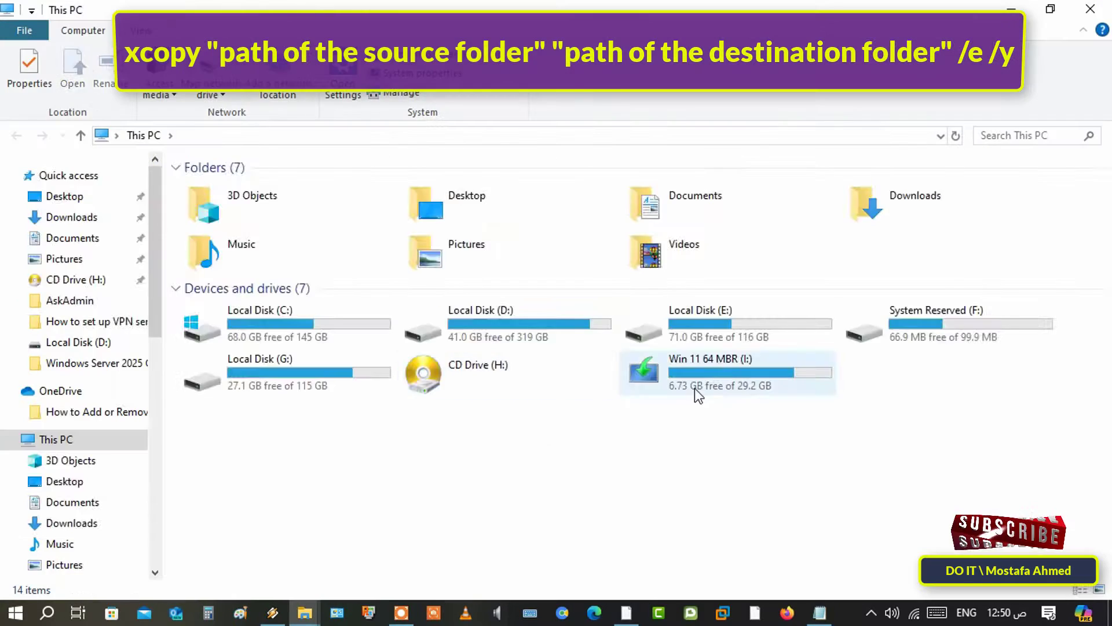
- Create a new folder named 'Backup files' on the Win 11 64 MBR (I:) drive
double_click(694, 388)
right_click(817, 335)
mouse_move(834, 543)
left_click(631, 342)
type("Backup files")
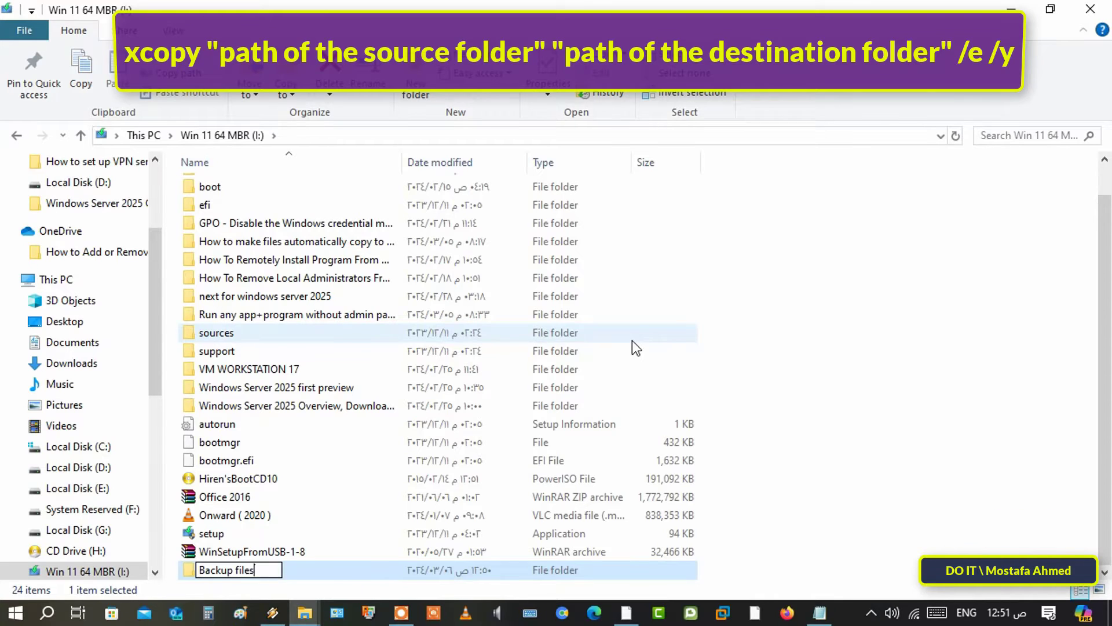
key("Return")
- Add "I:\Backup files" as the destination and finish the command with /e /y
double_click(301, 572)
left_click(220, 136)
right_click(145, 136)
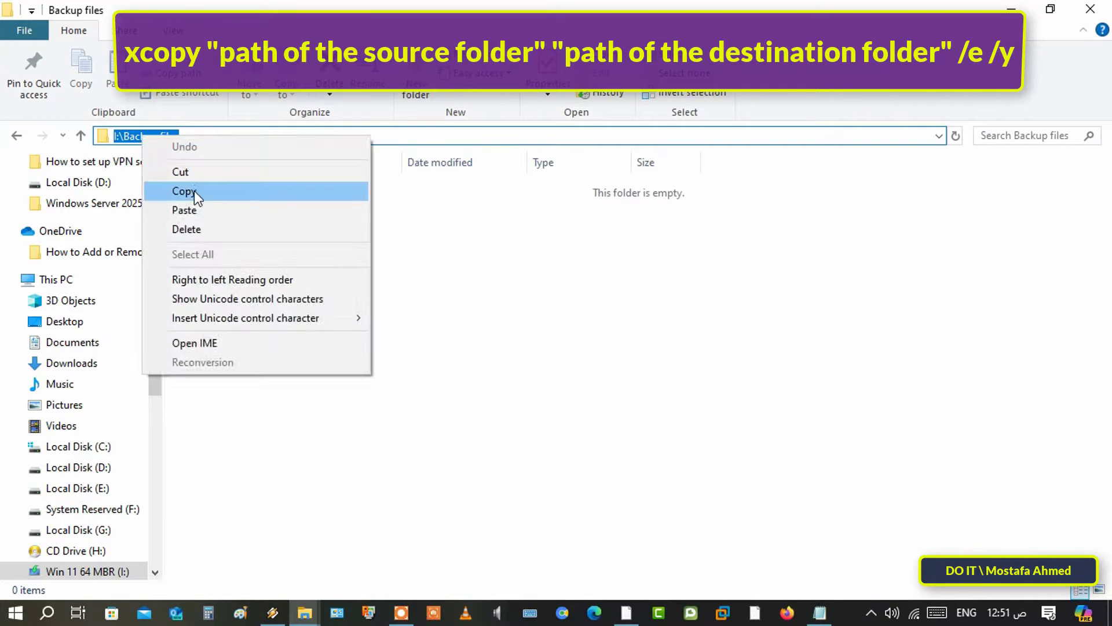
left_click(193, 191)
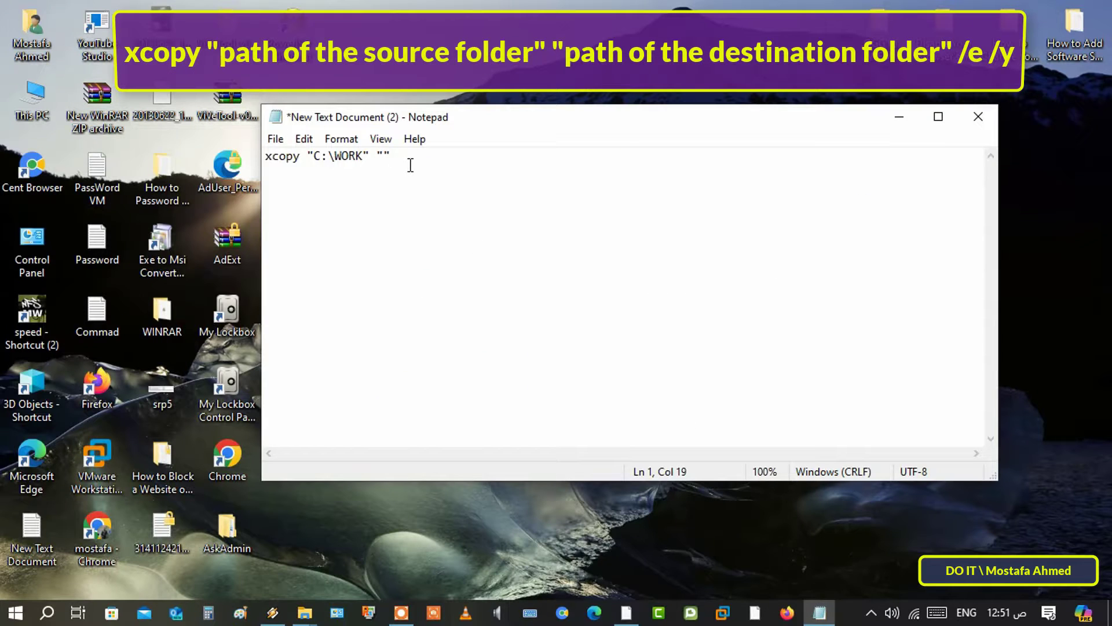
key("ctrl+v")
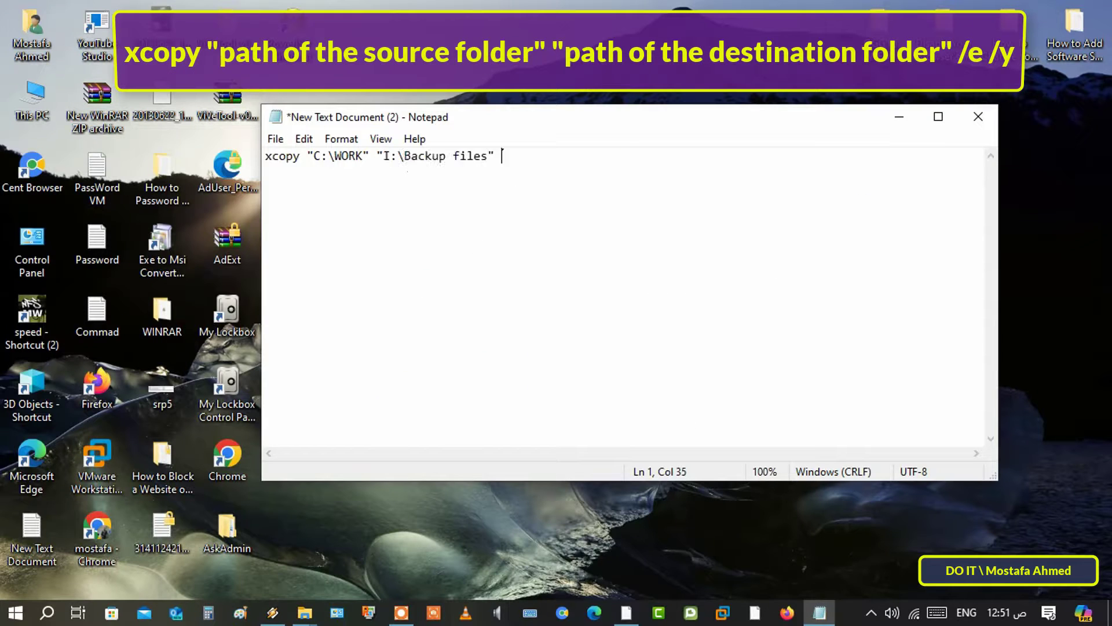
type("/e /y")
- Save the command to the Desktop as the batch file Copyfiles.bat
key("ctrl+s")
left_click(275, 139)
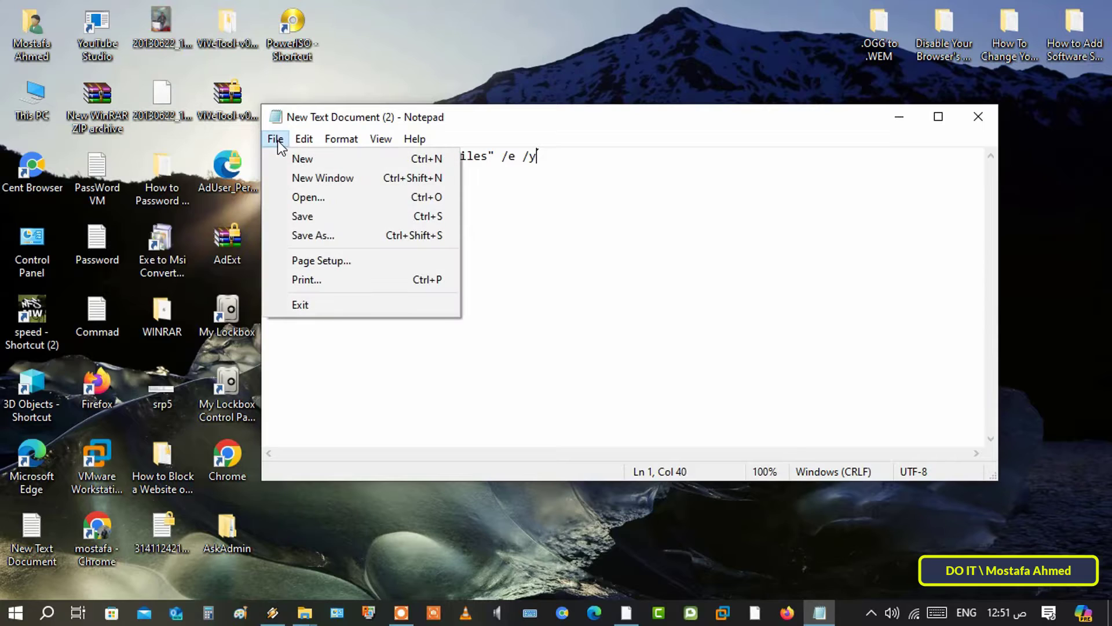
left_click(340, 234)
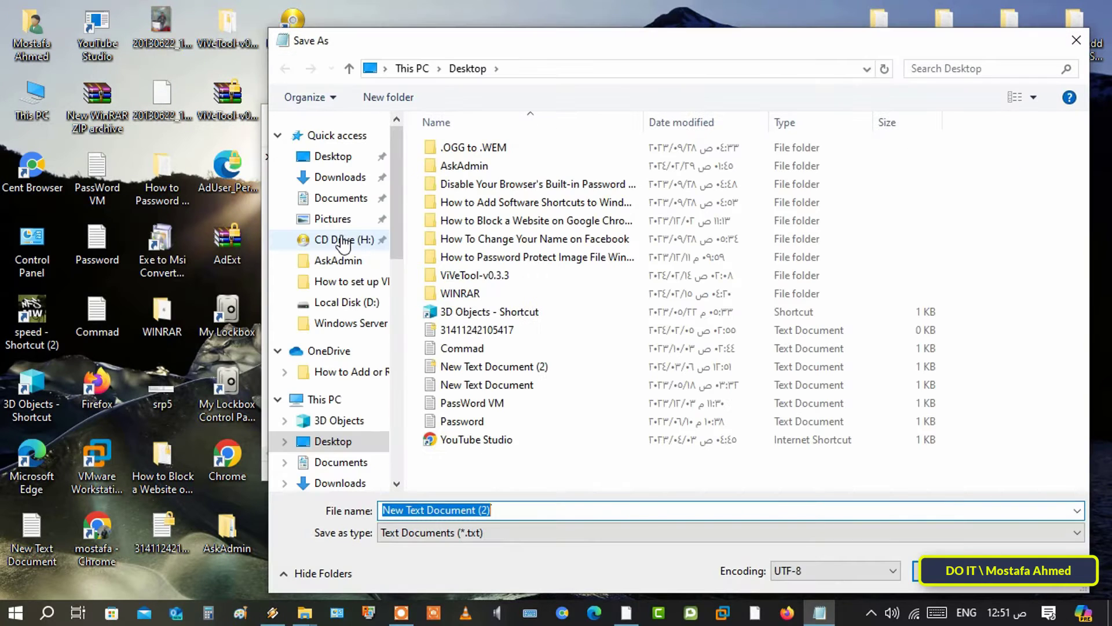
left_click(331, 159)
left_click(519, 510)
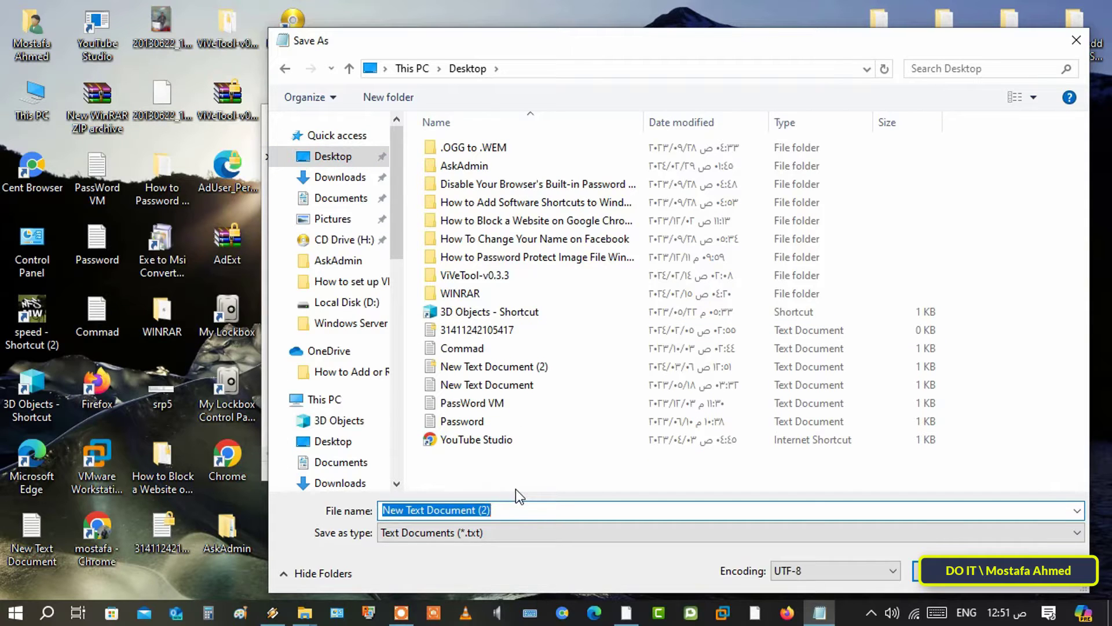
type("Copyfiles.bat")
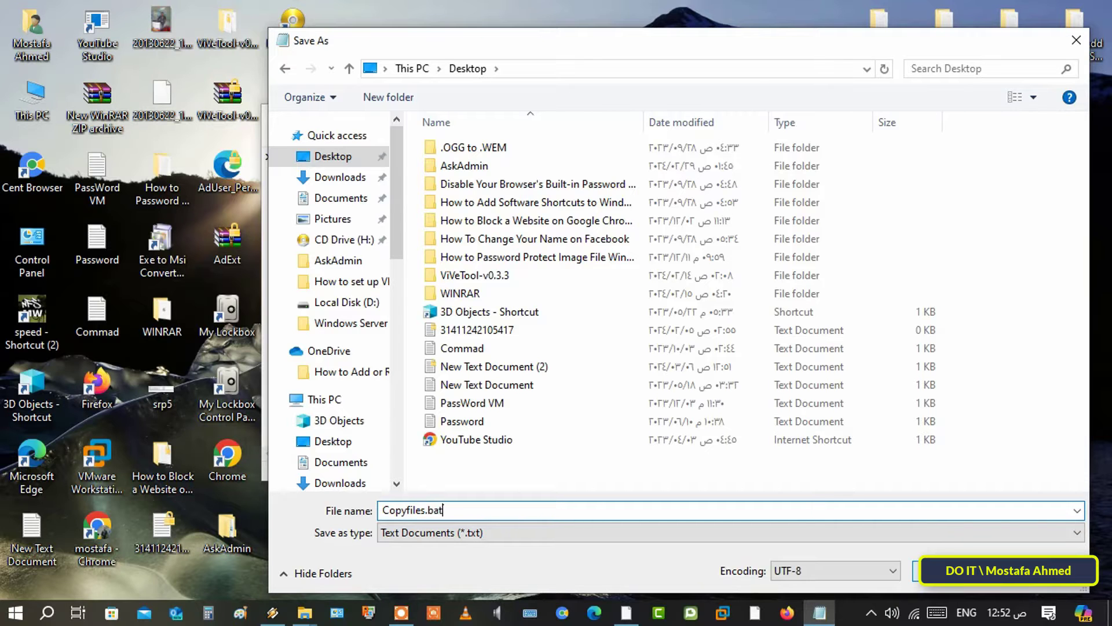
key("Return")
- Close Notepad, run Copyfiles.bat, and check the Backup files folder
left_click(989, 117)
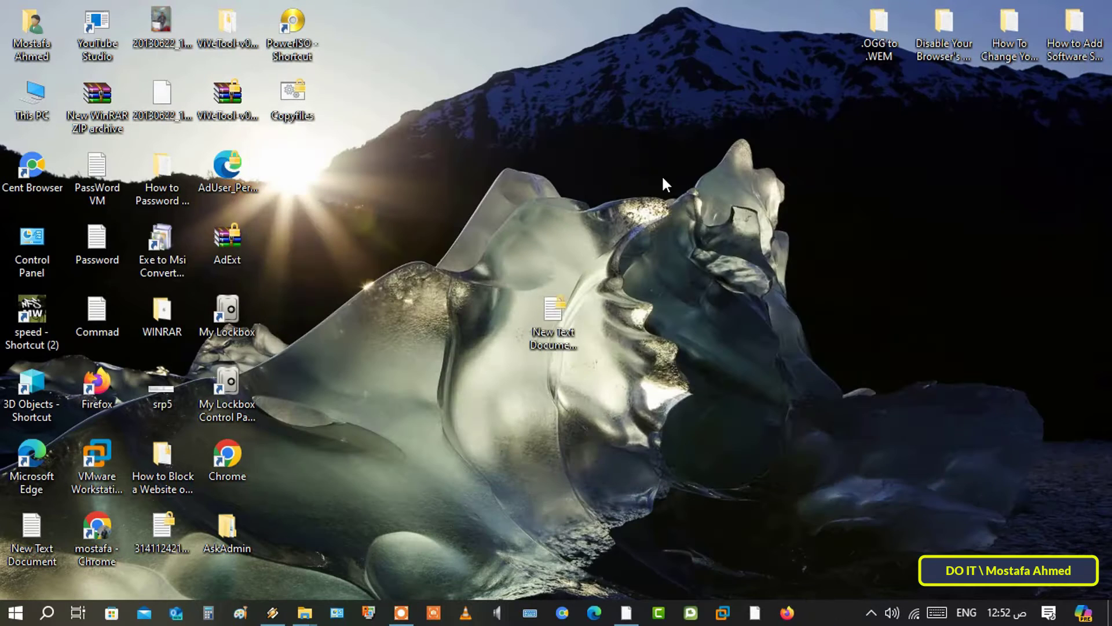
left_click(286, 120)
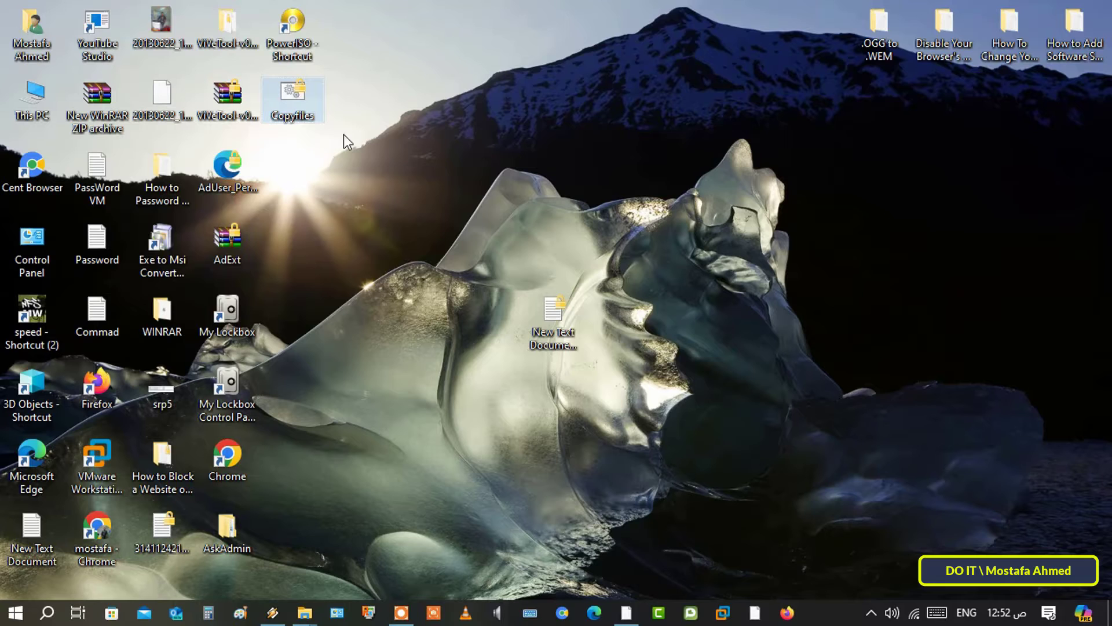
double_click(301, 98)
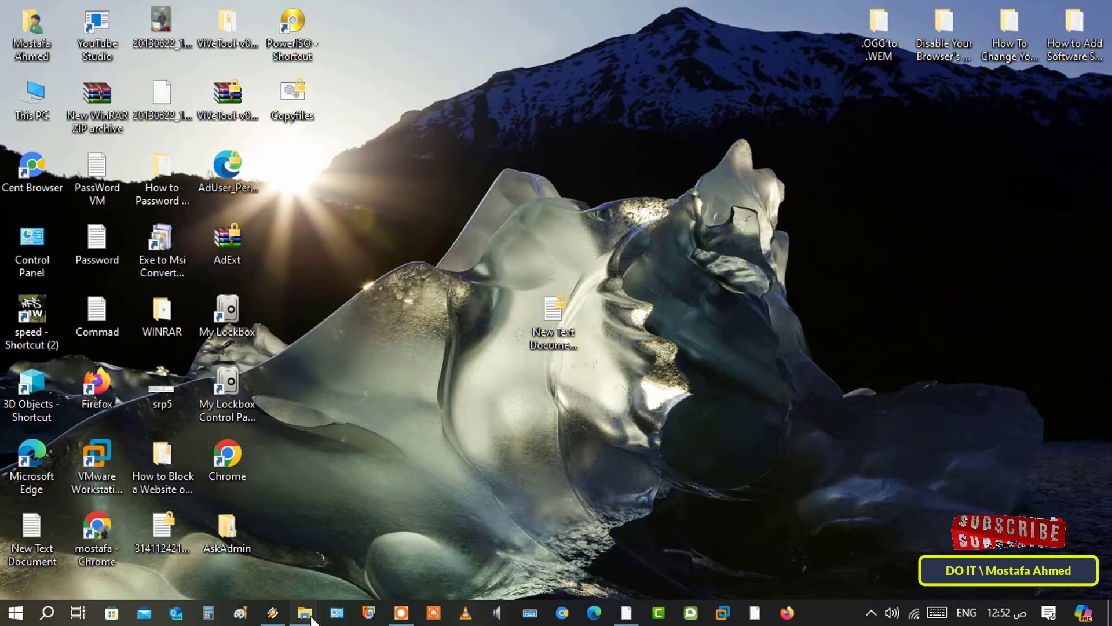
mouse_move(307, 613)
left_click(389, 578)
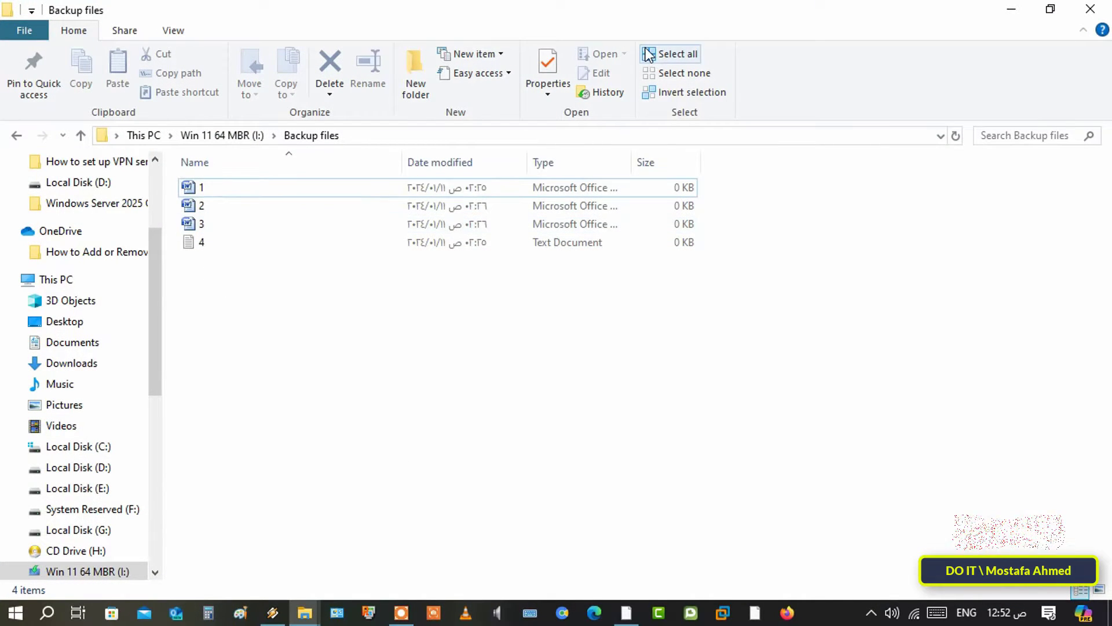
left_click(1095, 12)
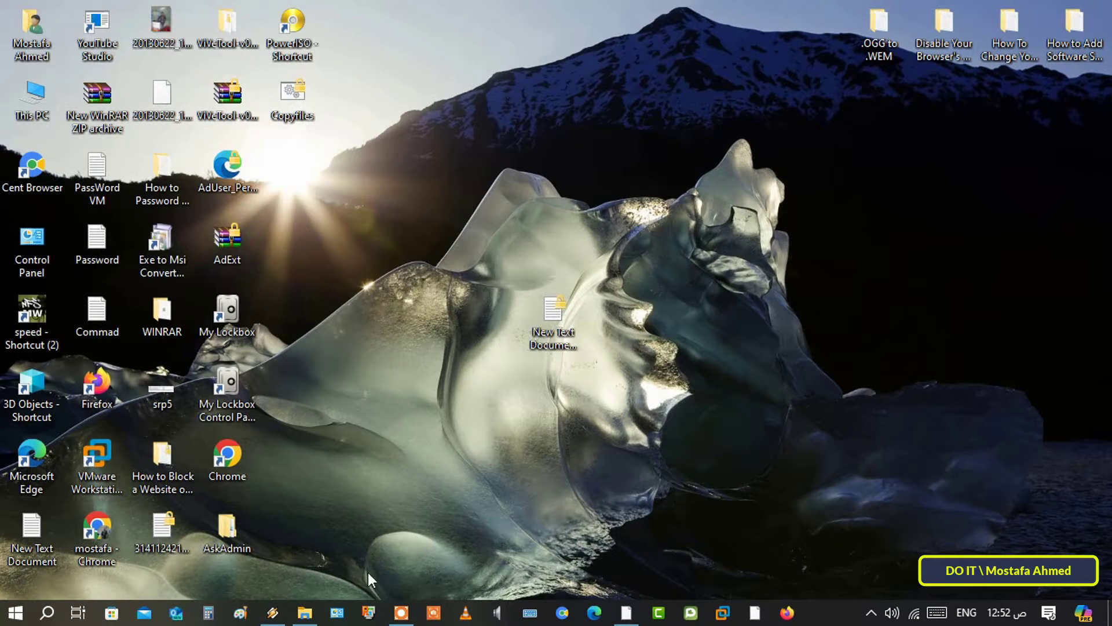
- Add three new text documents named 5, 6 and 7 to C:\WORK
left_click(305, 612)
right_click(372, 589)
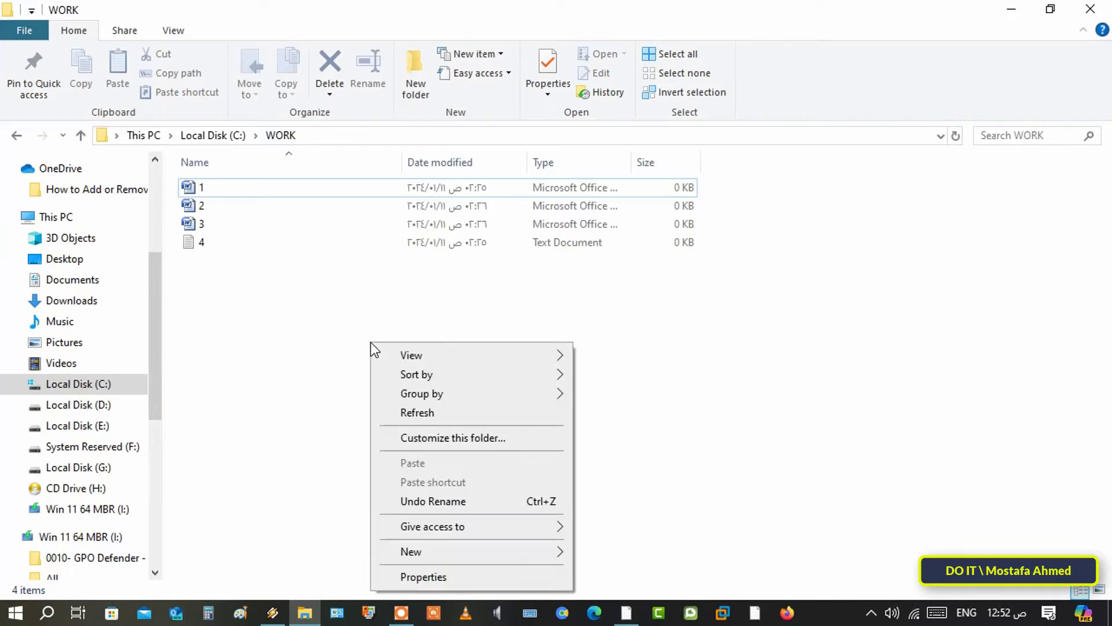
mouse_move(417, 551)
left_click(618, 511)
type("5")
key("Return")
right_click(502, 408)
mouse_move(579, 374)
left_click(754, 530)
type("6")
key("Return")
right_click(599, 443)
mouse_move(666, 384)
left_click(832, 548)
type("7")
left_click(830, 544)
- Confirm I:\Backup files holds all seven files 1–7, then close it
left_click(1089, 10)
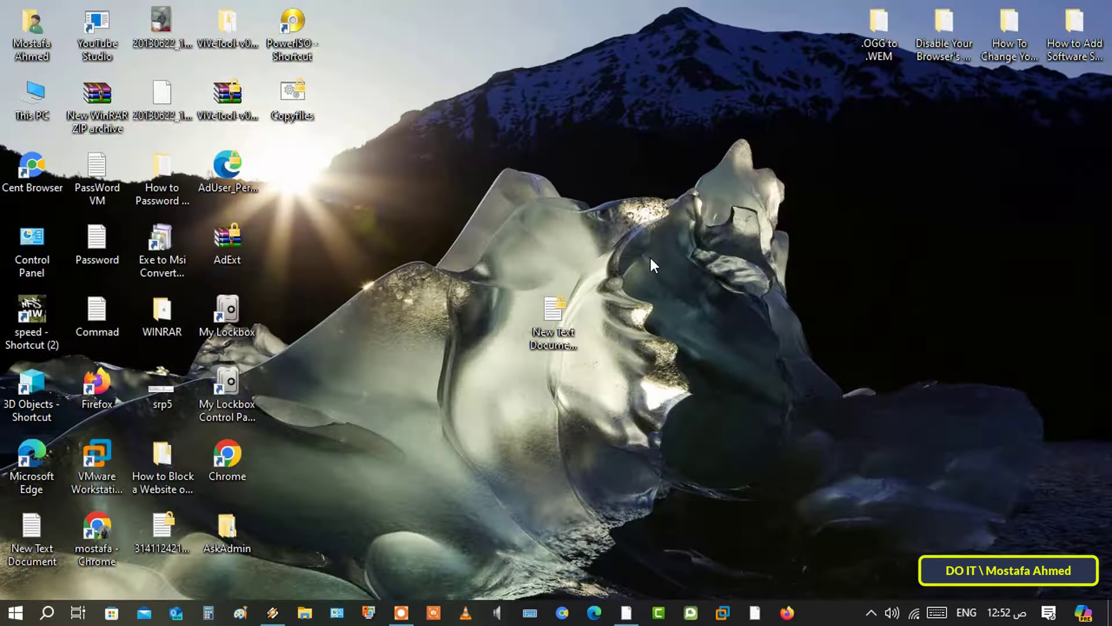
double_click(32, 96)
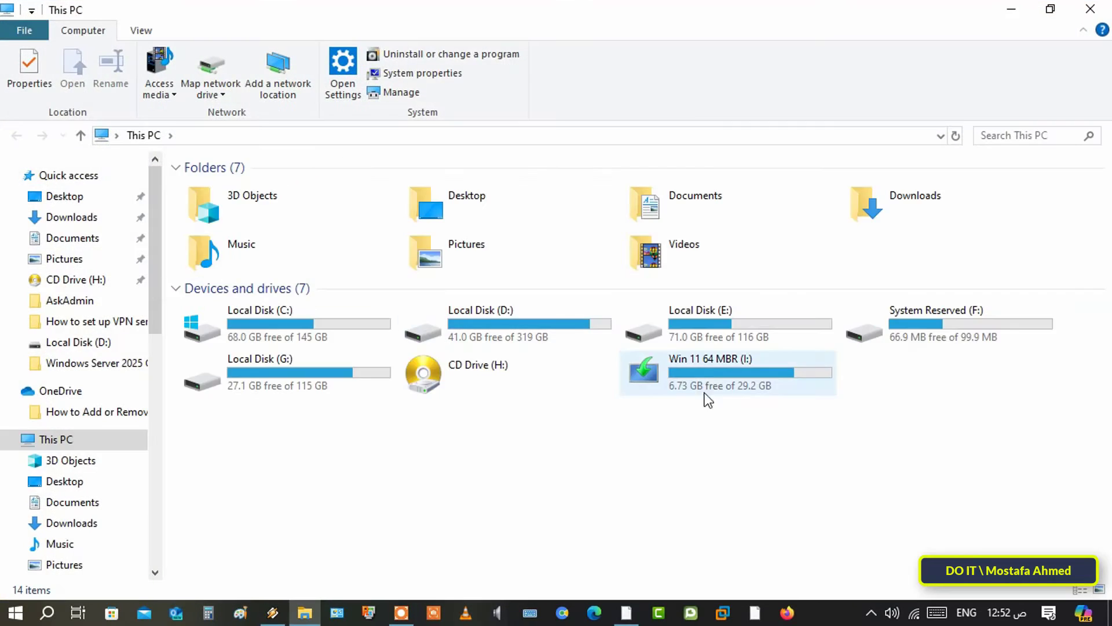
double_click(708, 380)
double_click(249, 84)
left_click_drag(260, 355, 178, 184)
left_click(480, 486)
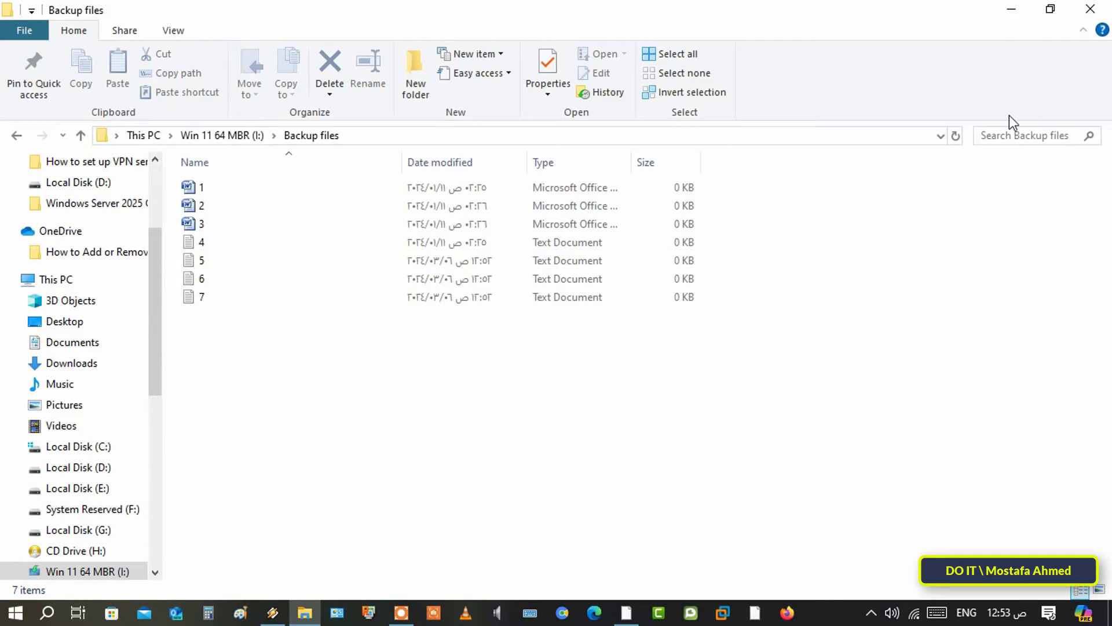
left_click(1089, 9)
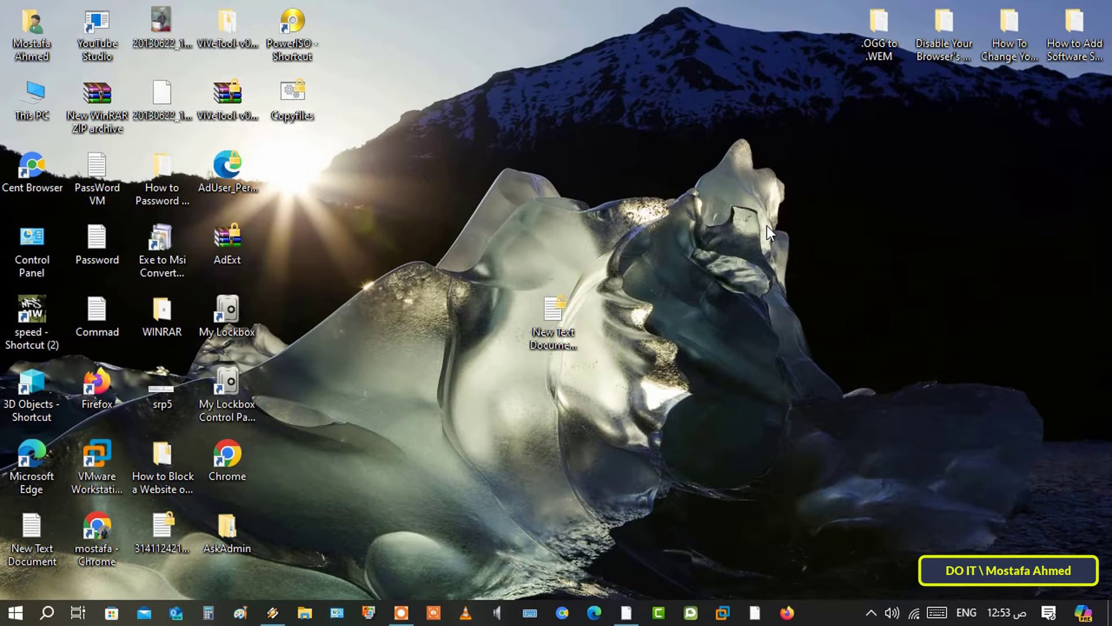
- Search for 'task scheduler', launch Task Scheduler, and maximize its window
left_click(47, 614)
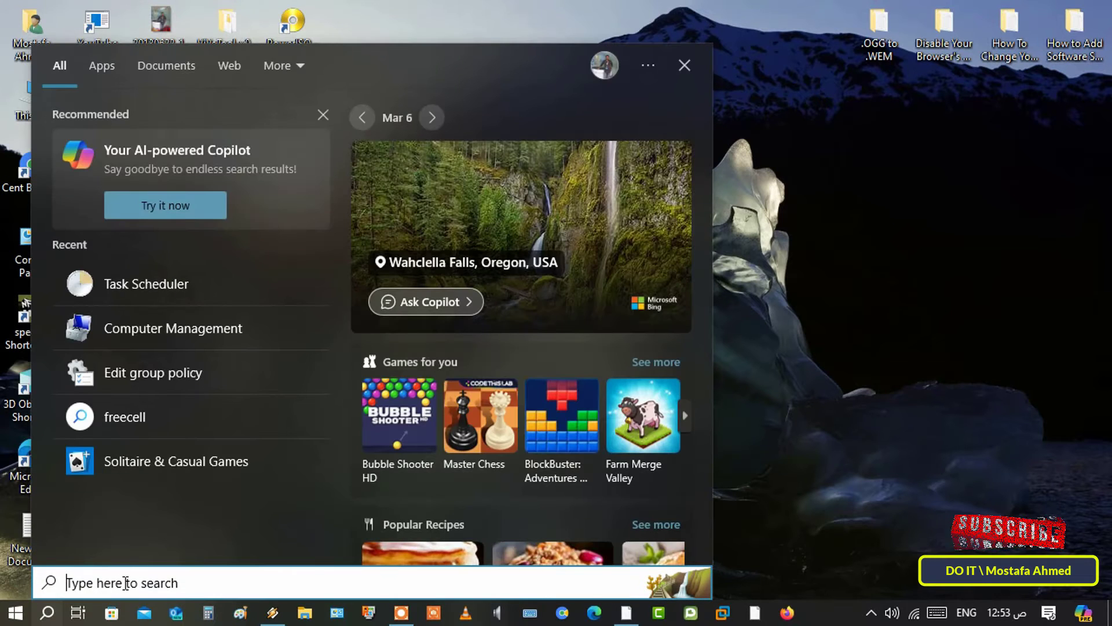
type("task ")
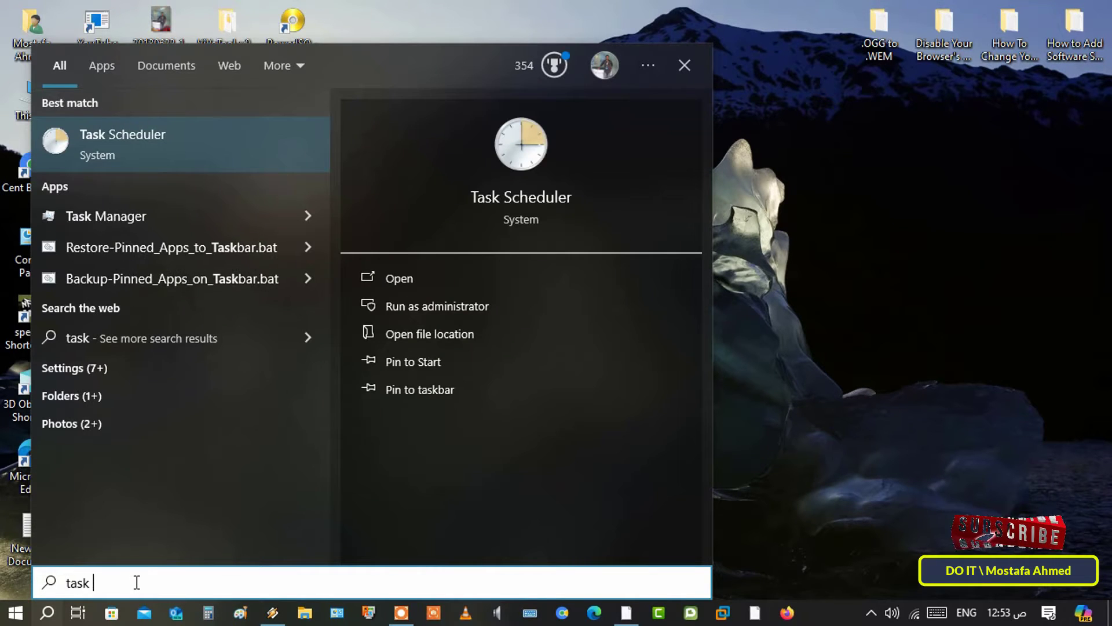
type("sched")
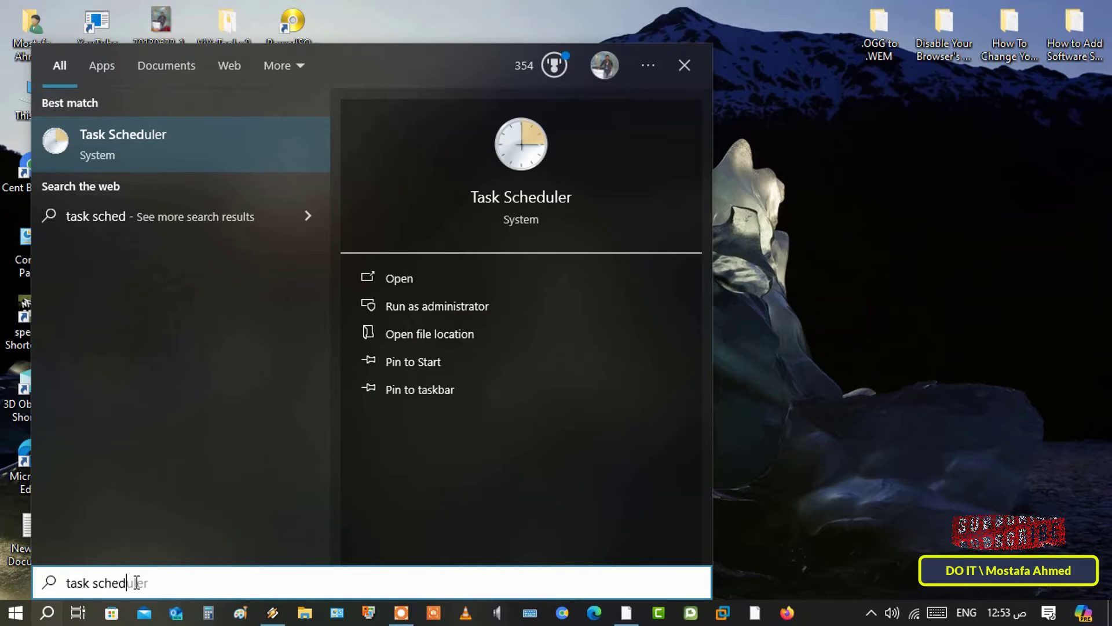
type("uler")
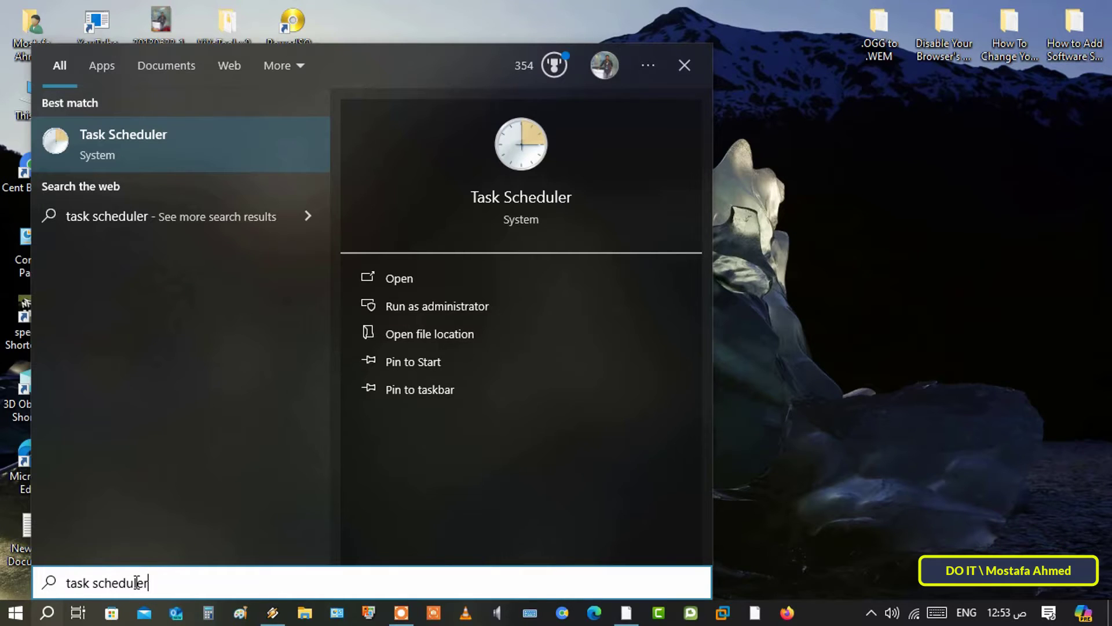
left_click(169, 150)
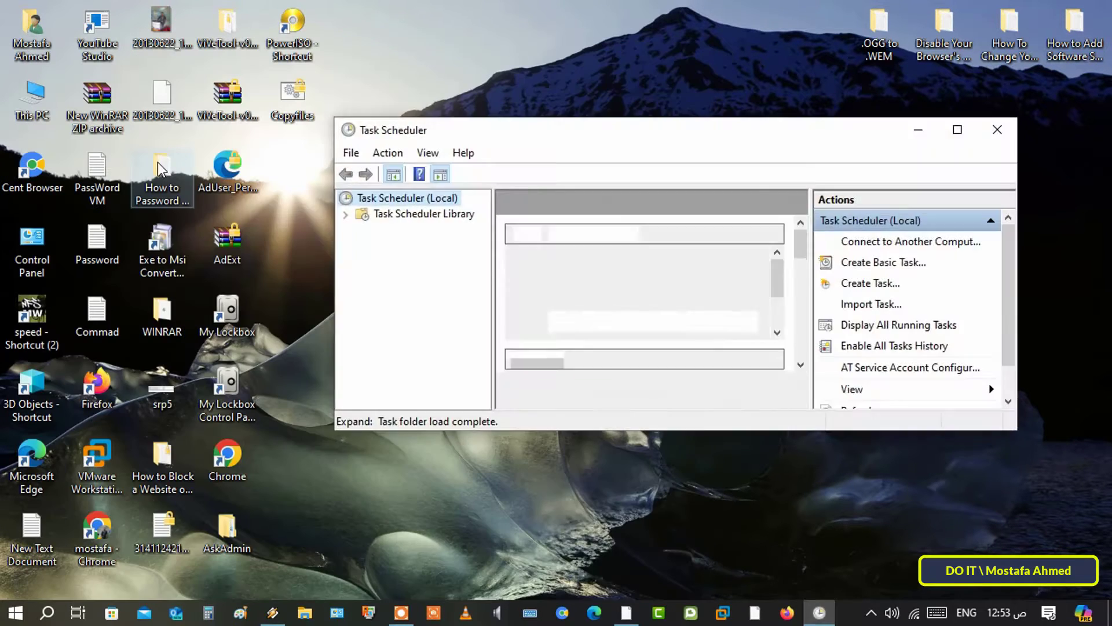
left_click(958, 130)
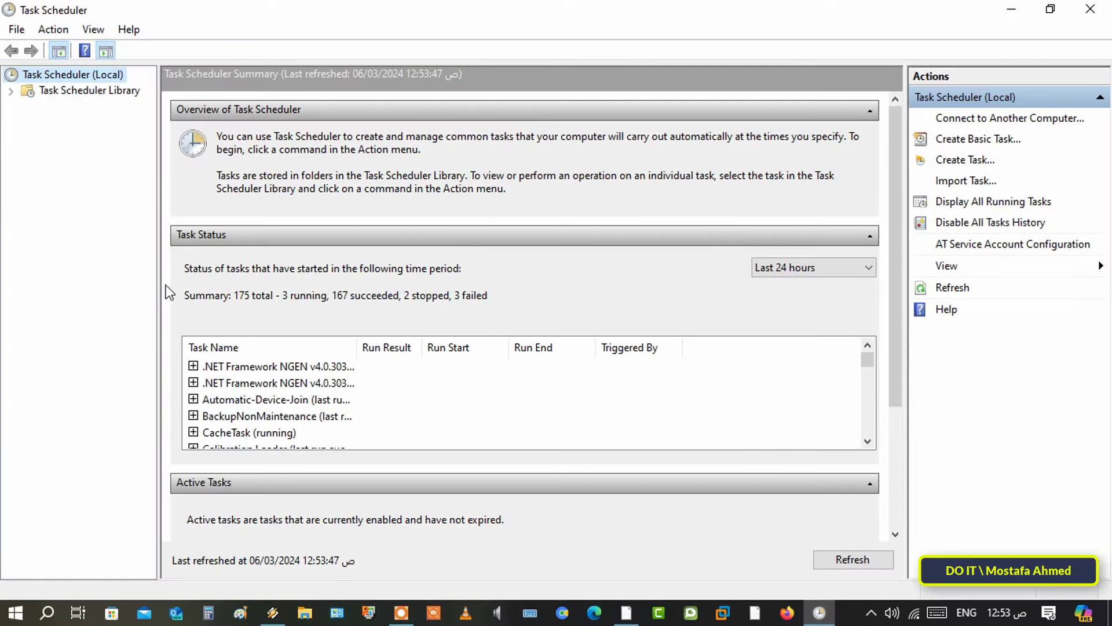
- Add a COPY FILES folder under Task Scheduler Library and open it
left_click_drag(158, 281, 253, 281)
left_click(28, 91)
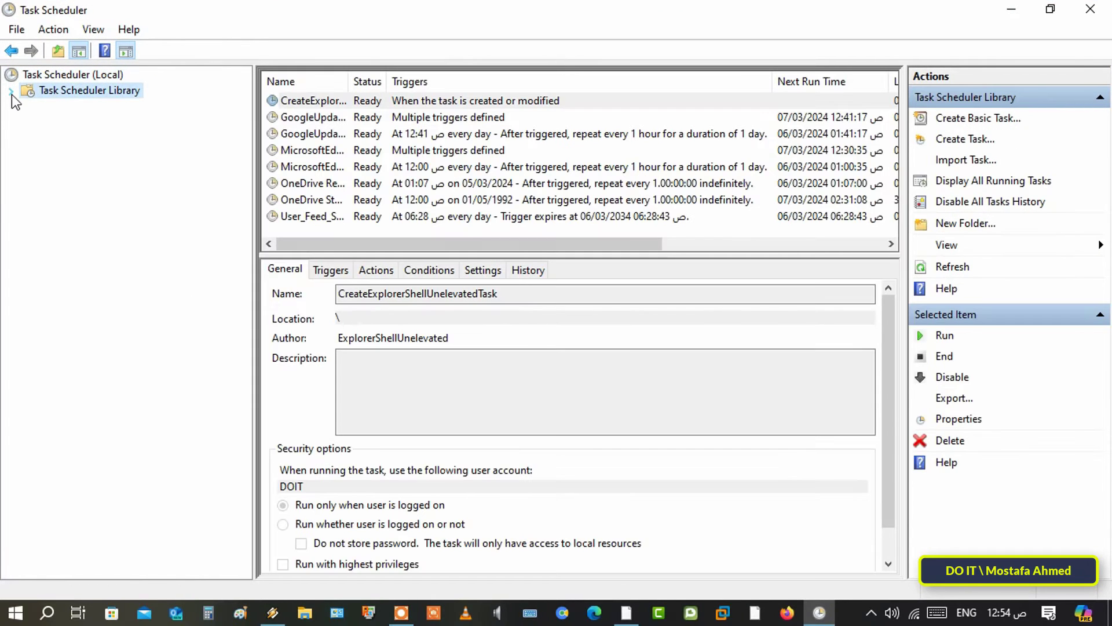
left_click(11, 93)
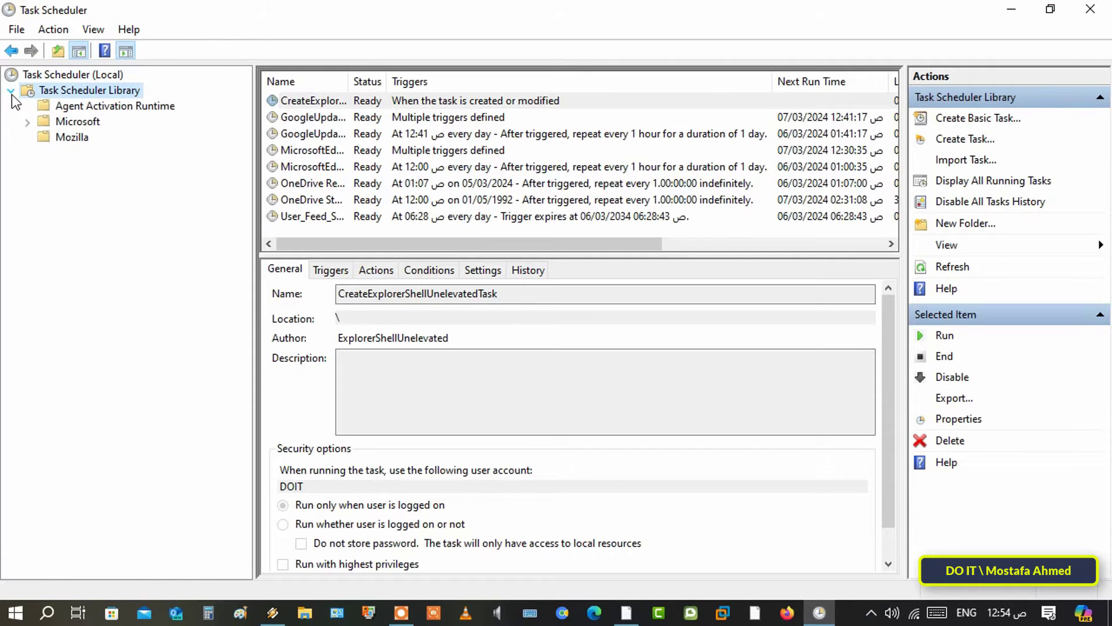
right_click(110, 96)
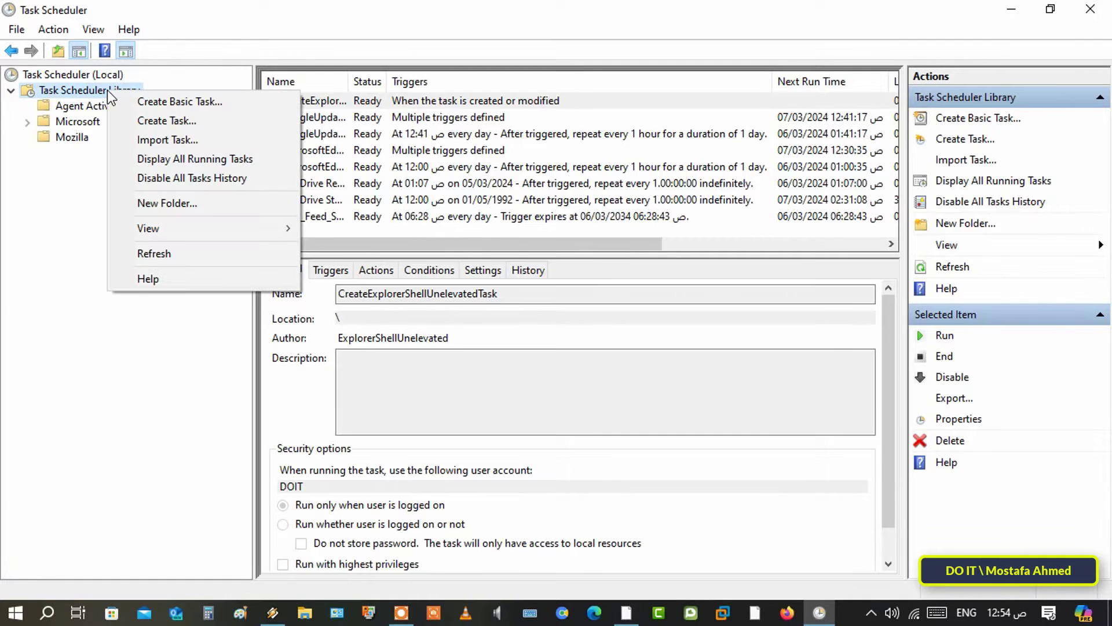
left_click(215, 204)
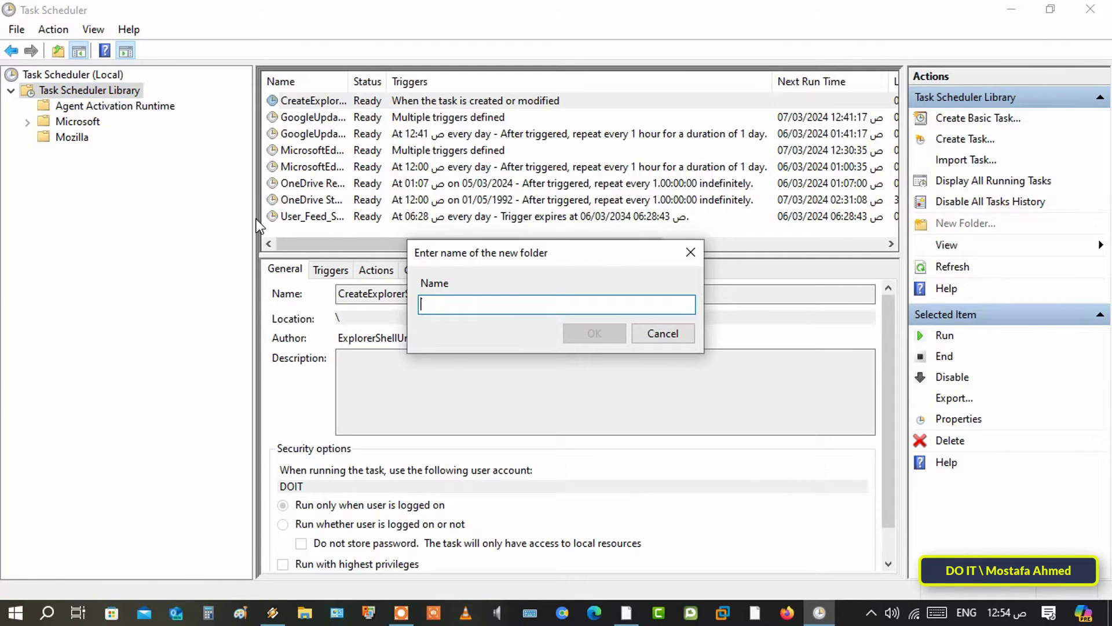
type("COPY FILES")
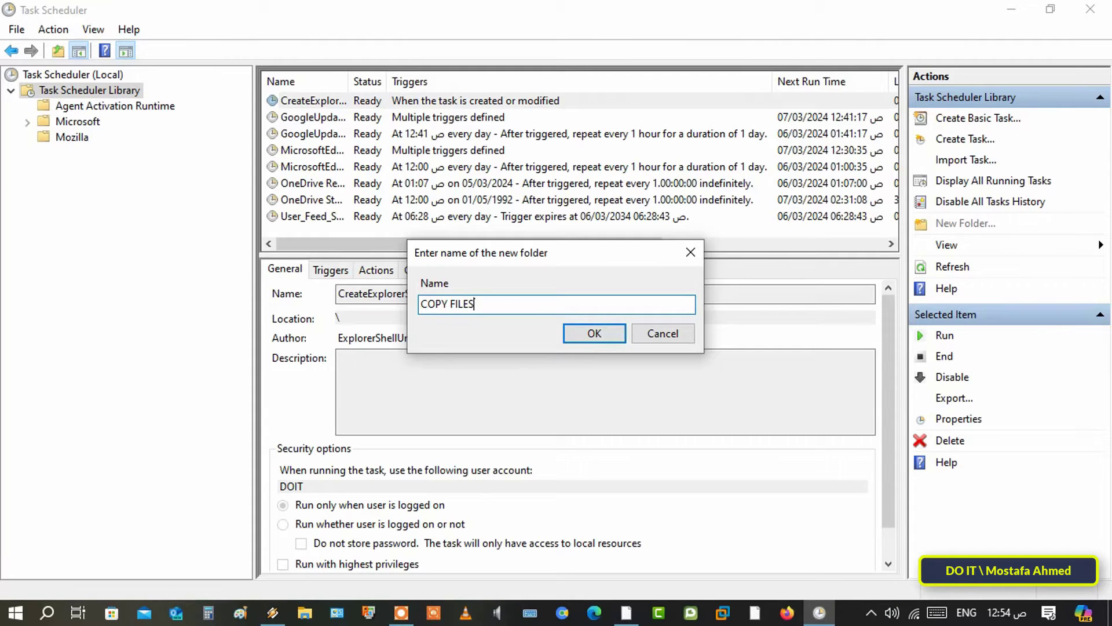
left_click(578, 337)
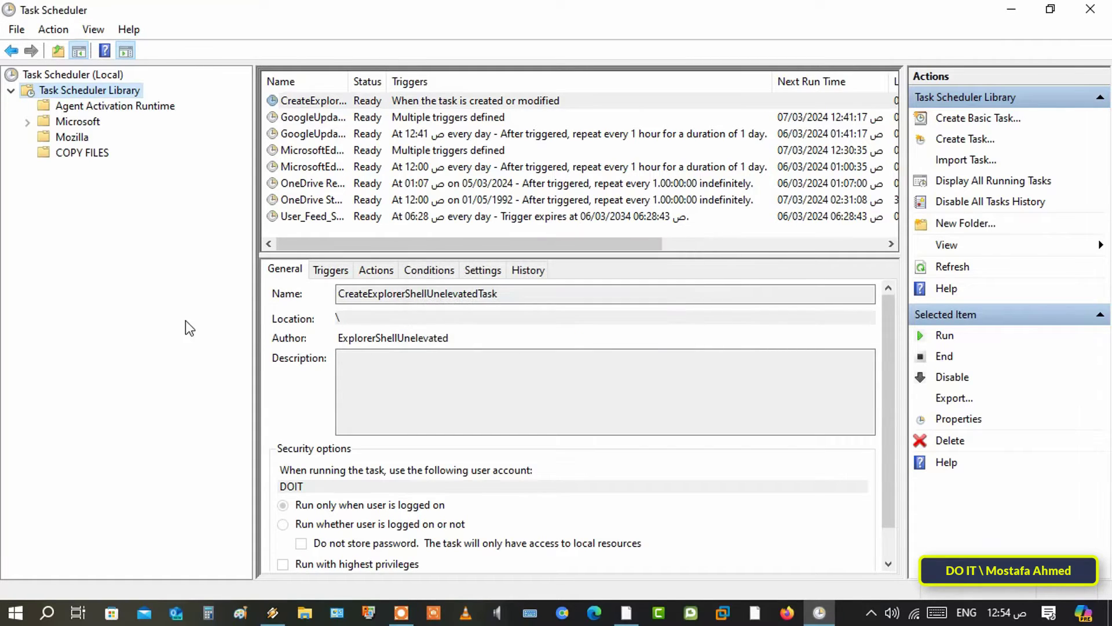
left_click(87, 154)
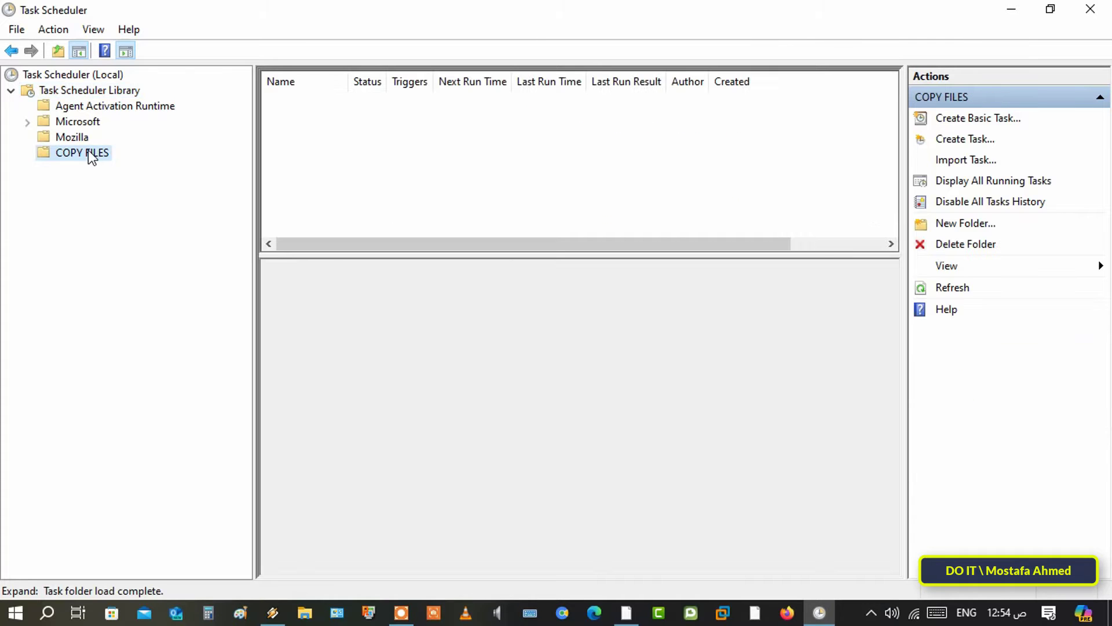
- Start a new task named Copy Files in the COPY FILES folder
right_click(89, 152)
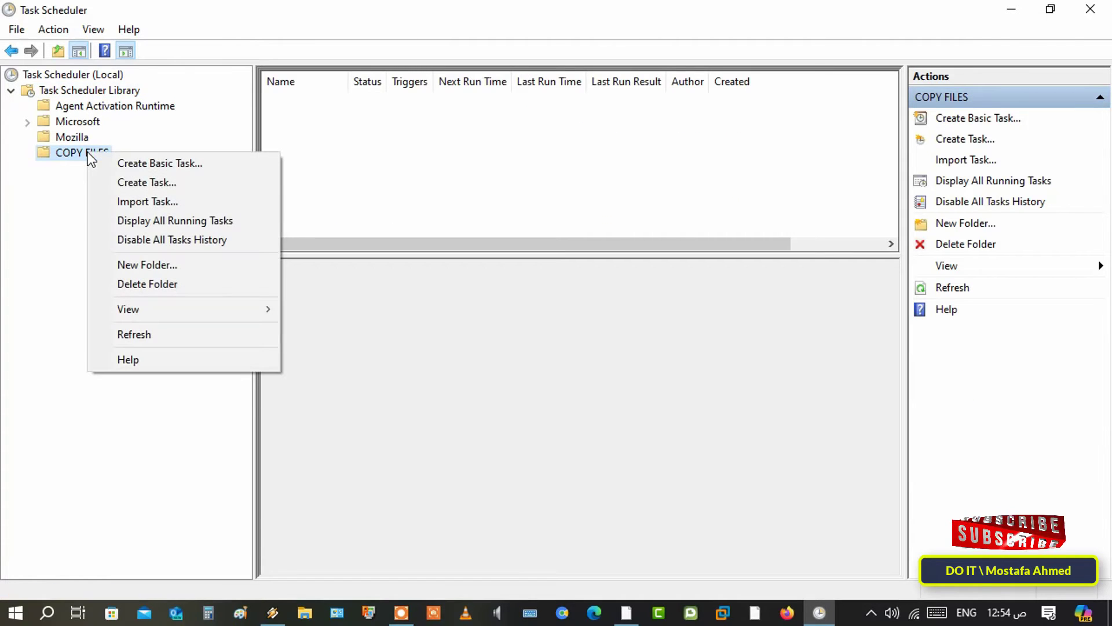
left_click(168, 182)
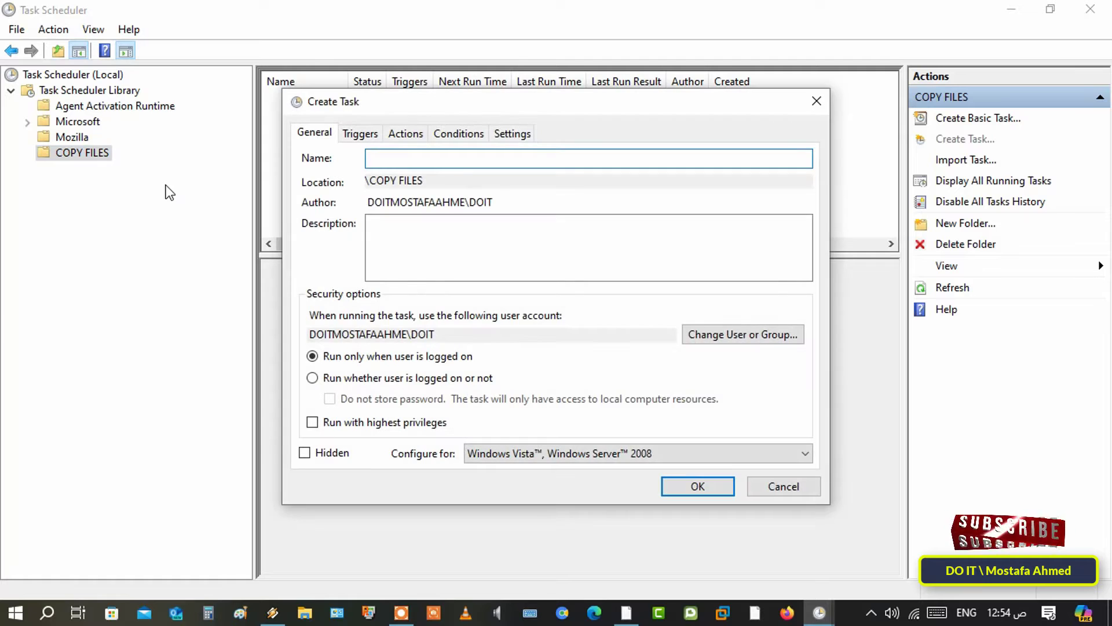
type("Cop")
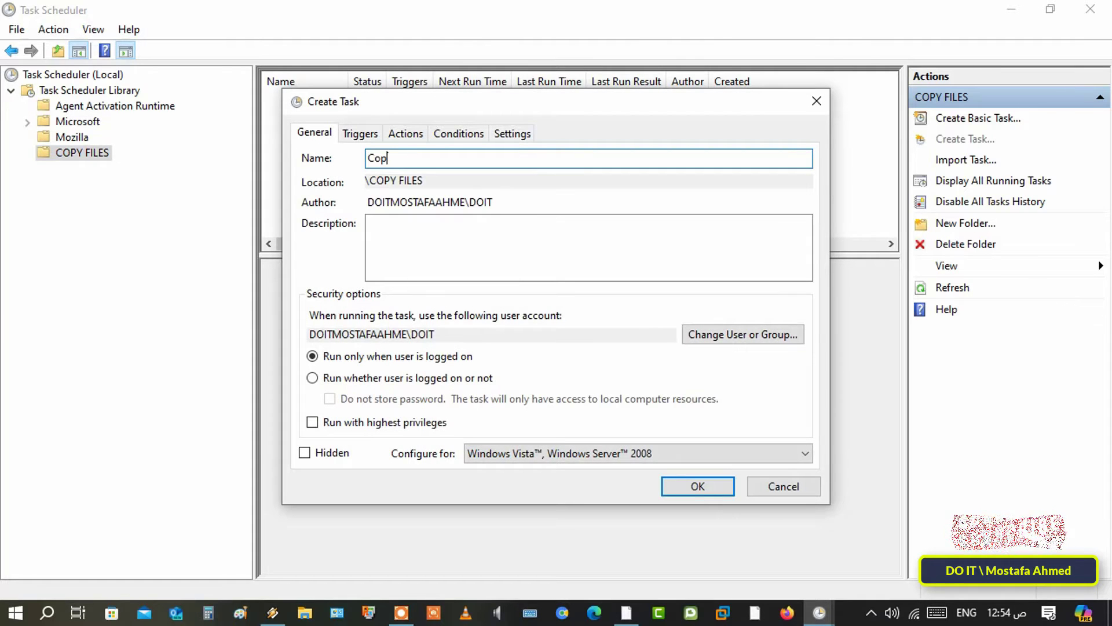
type("y Files")
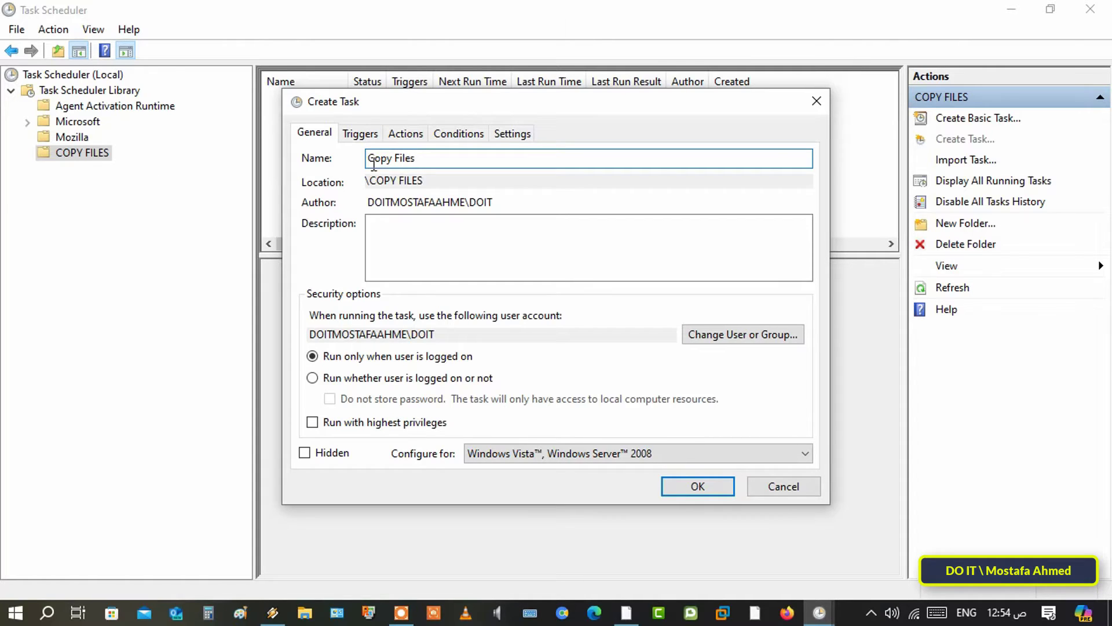
- Add a Daily trigger with a 03:00 PM start time
left_click(359, 134)
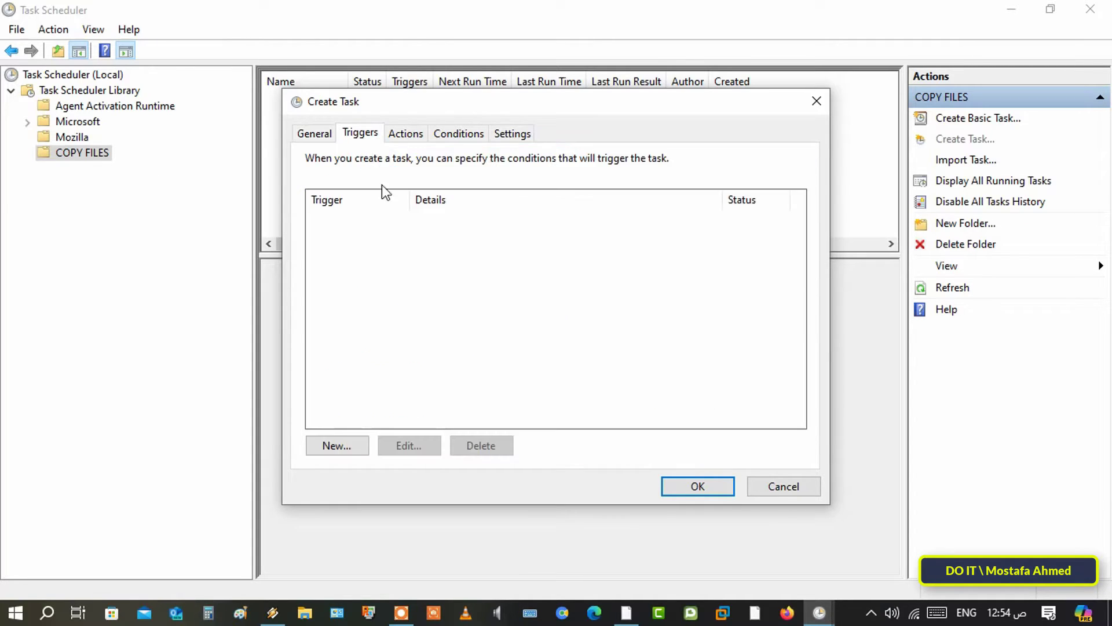
left_click(346, 445)
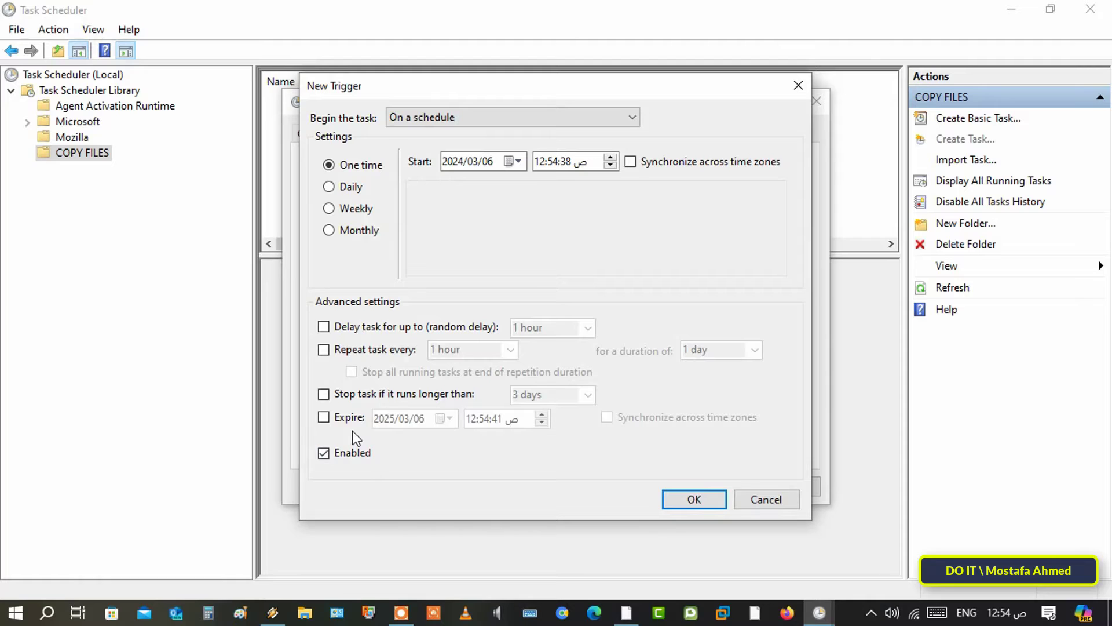
left_click(347, 187)
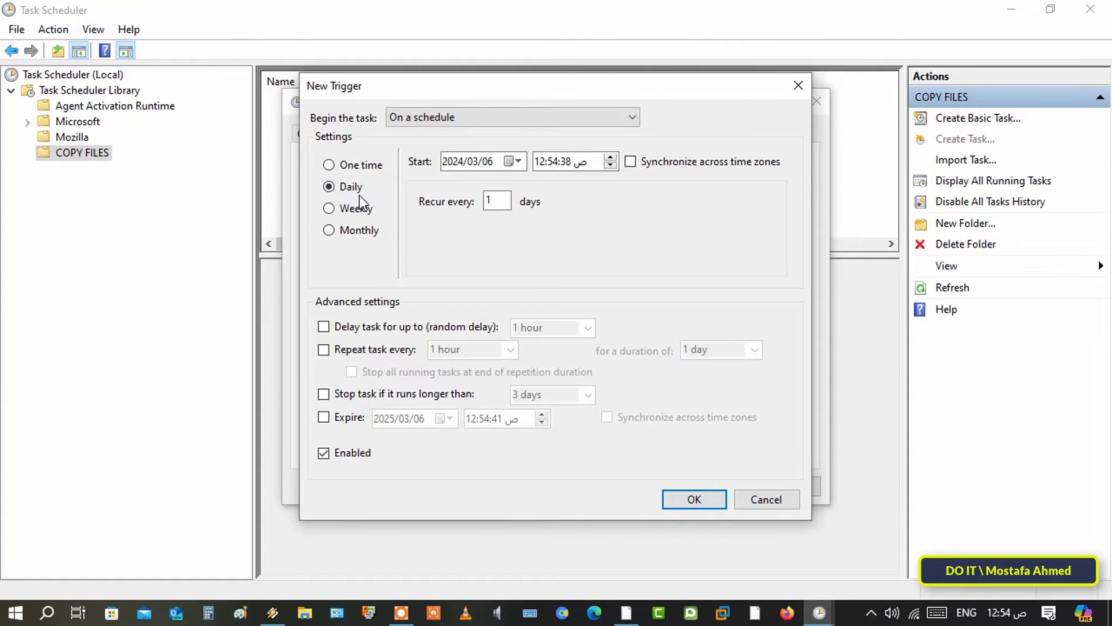
left_click(539, 162)
left_click(610, 157)
left_click(579, 168)
left_click(610, 157)
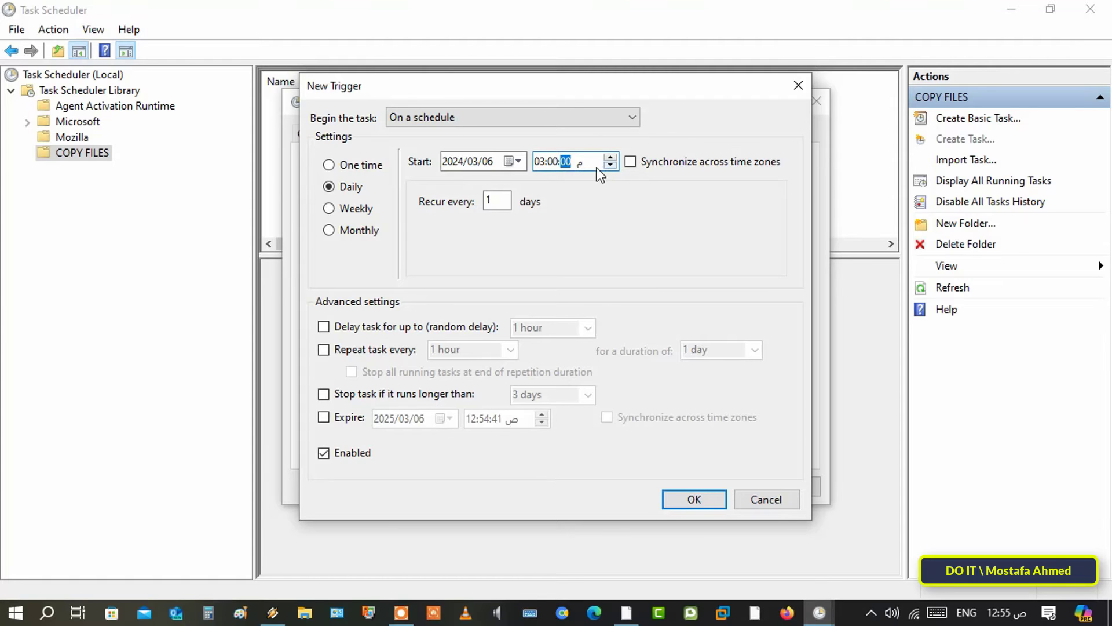
left_click(471, 301)
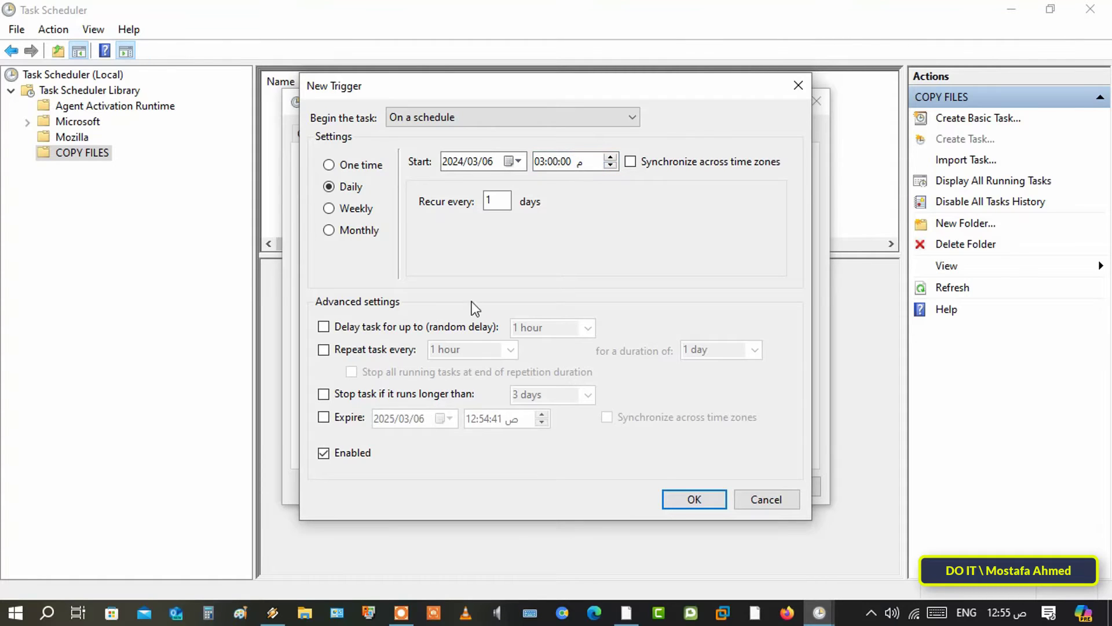
left_click(679, 497)
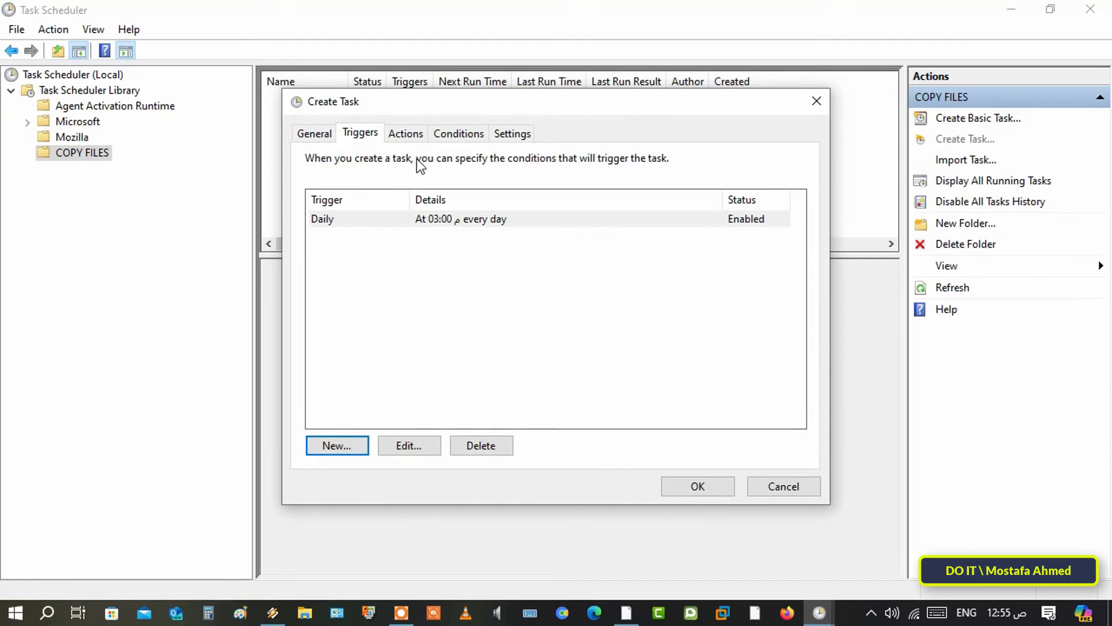
- Add a Start a program action running Copyfiles.bat from the Desktop
left_click(410, 141)
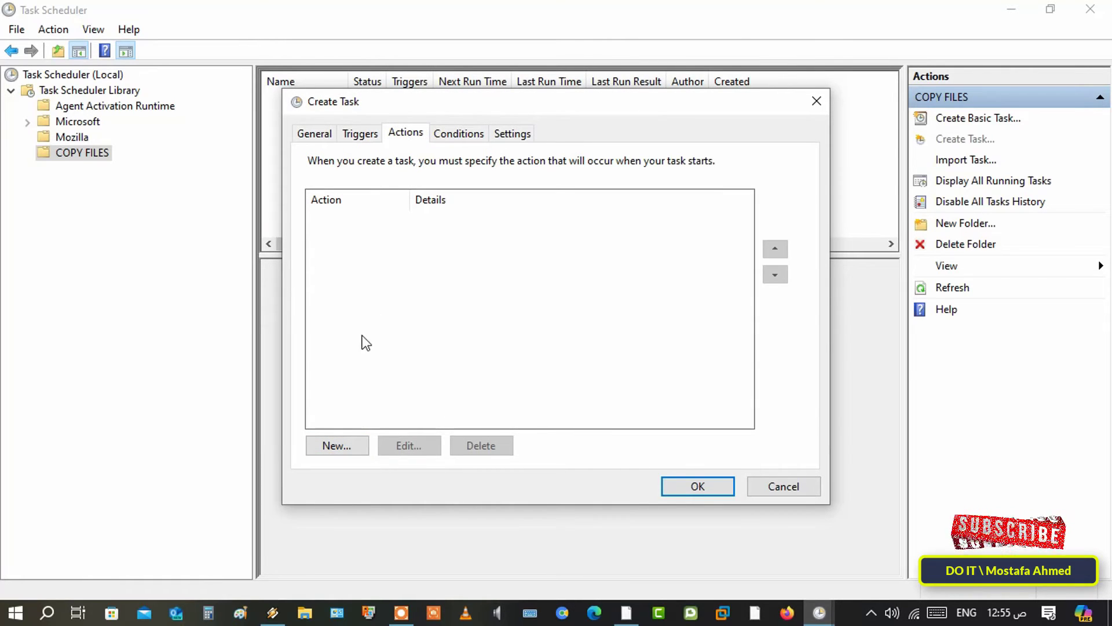
left_click(347, 446)
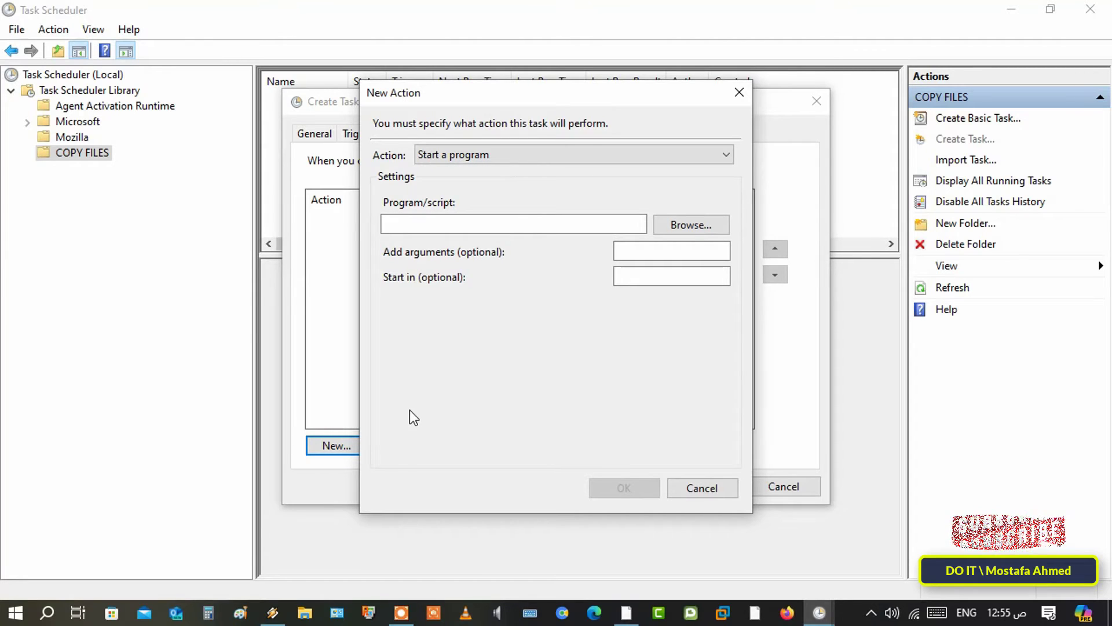
left_click(463, 157)
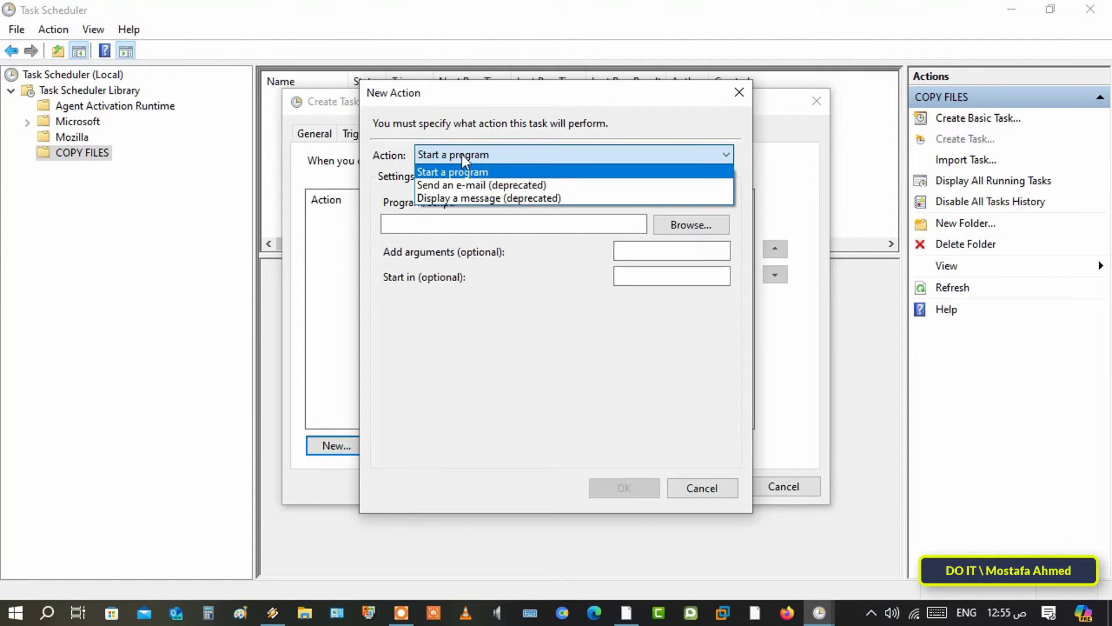
left_click(448, 173)
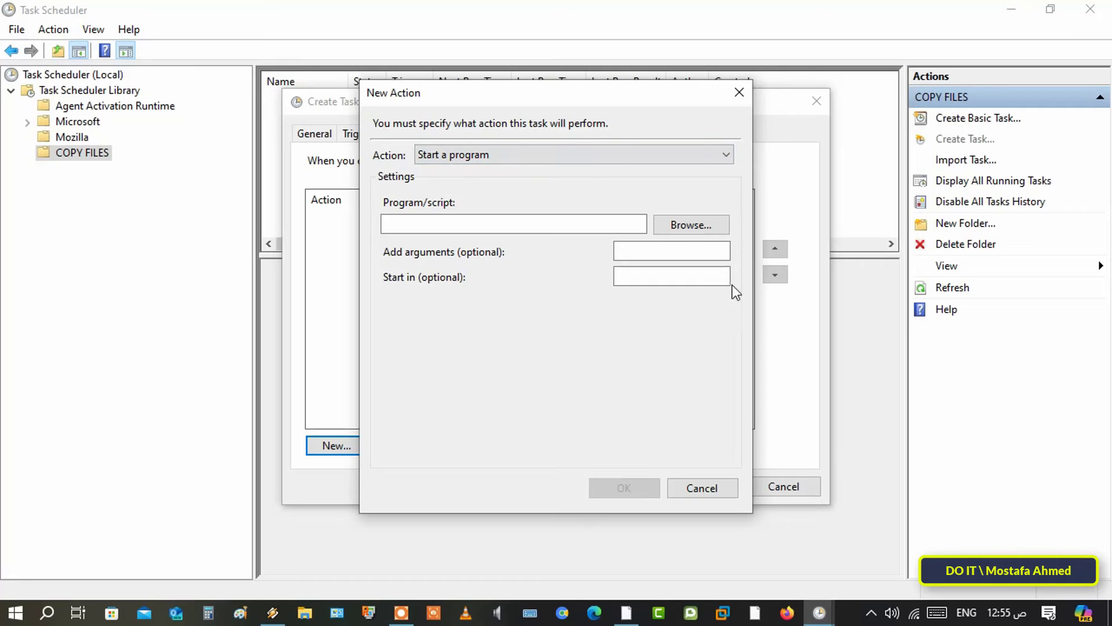
left_click(700, 225)
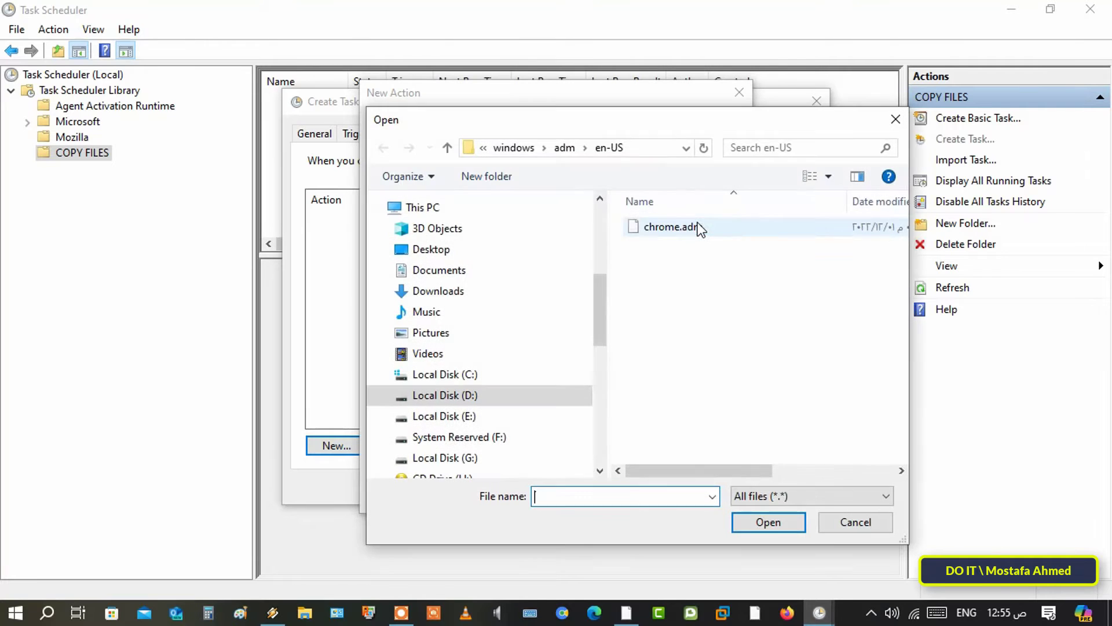
left_click(431, 249)
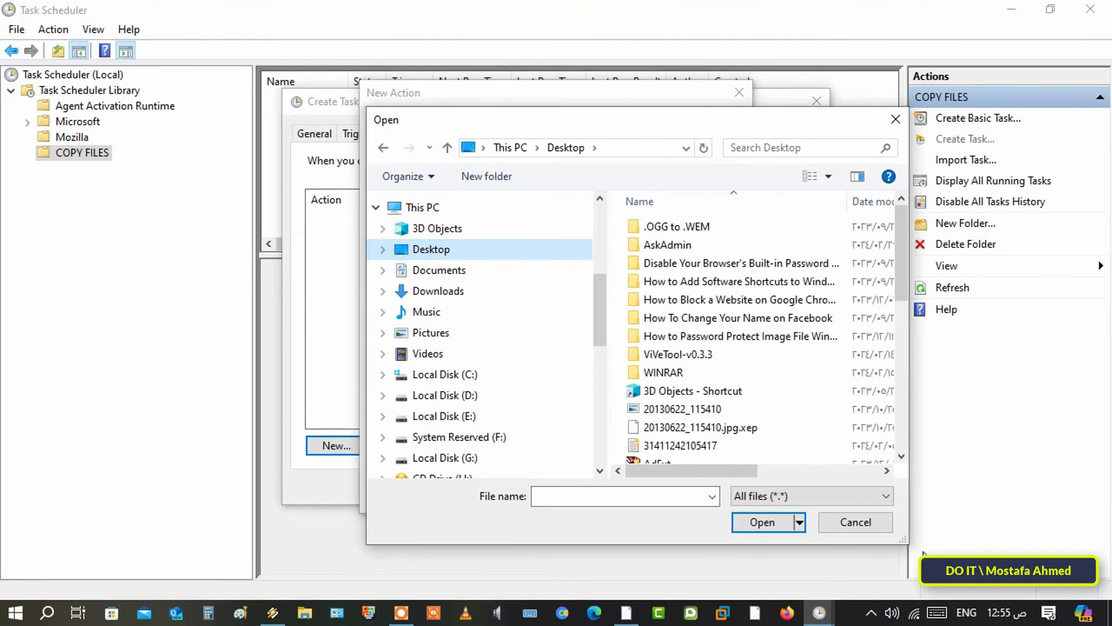
left_click_drag(902, 538, 959, 578)
left_click(667, 399)
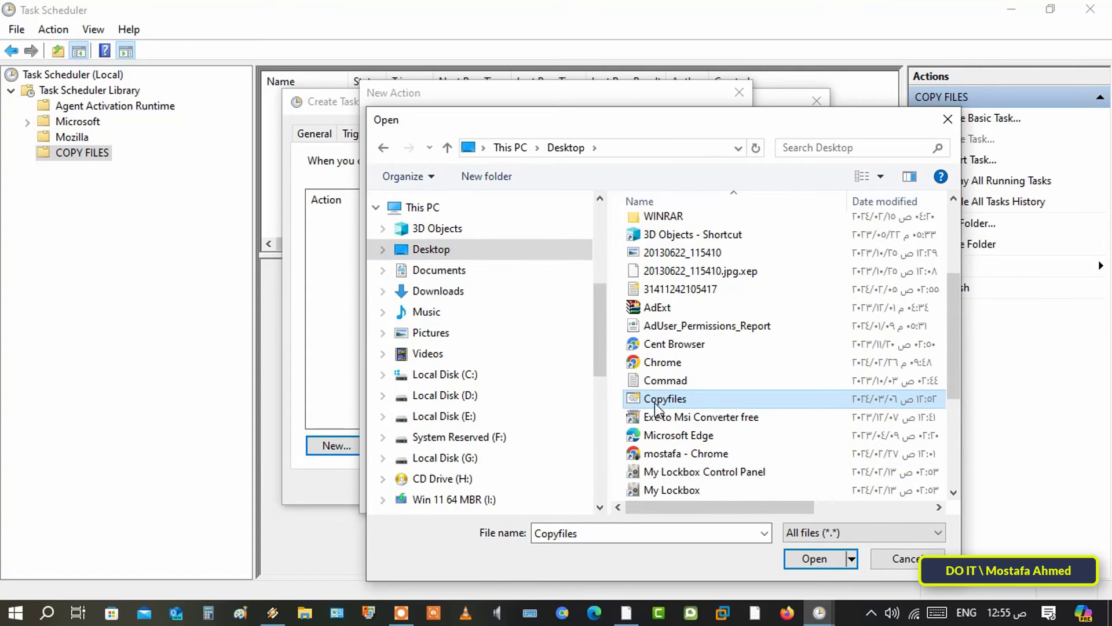
left_click(799, 559)
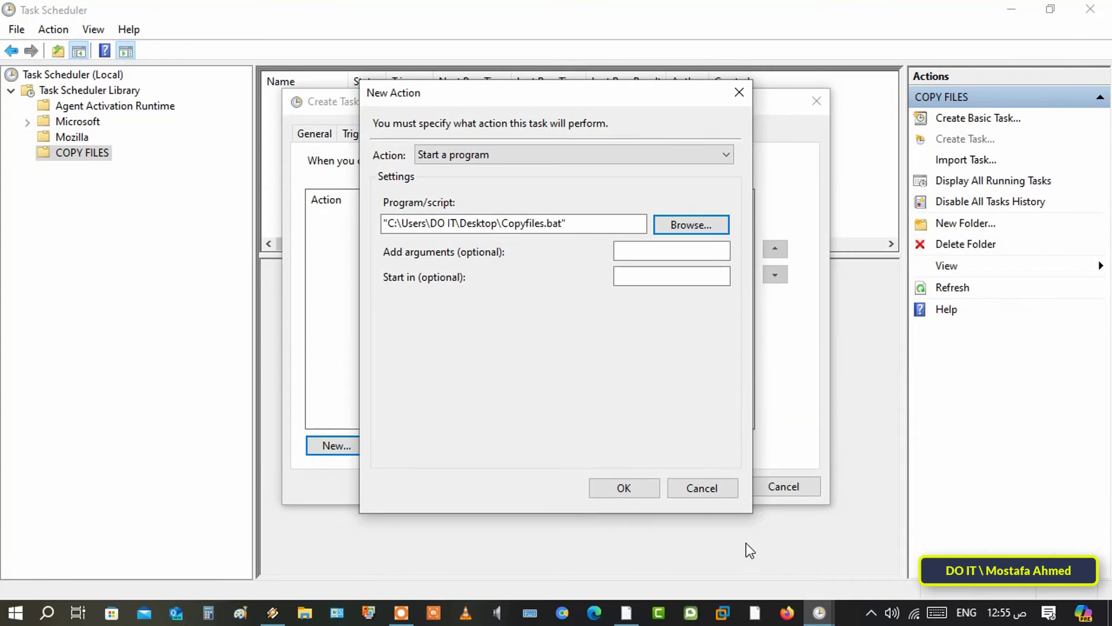
left_click(631, 488)
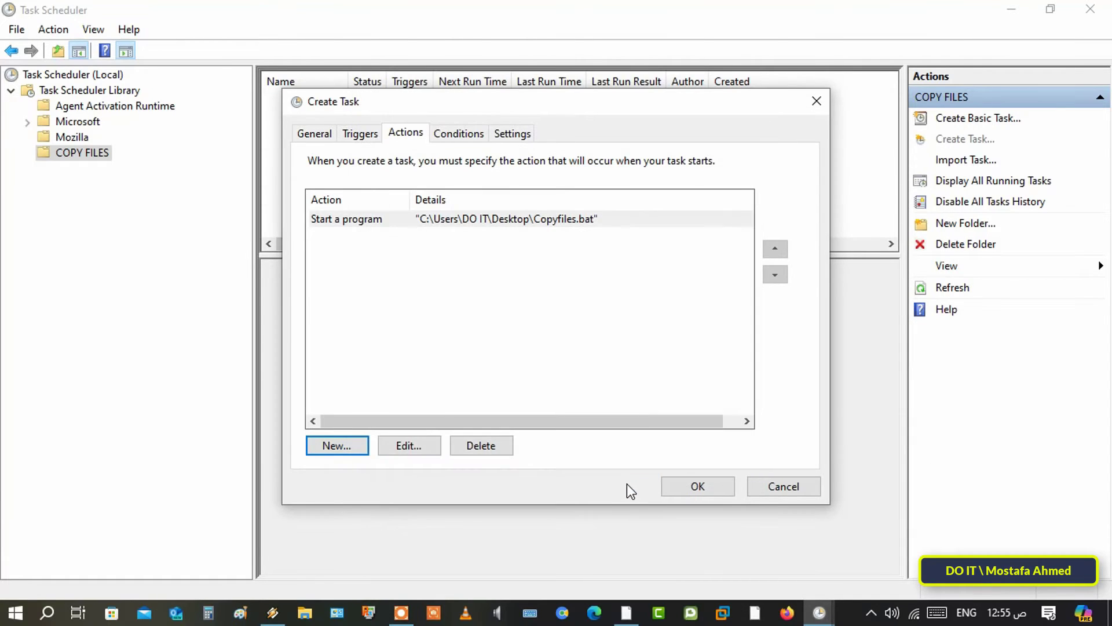
- Uncheck both AC power conditions so the task runs on battery
left_click(463, 137)
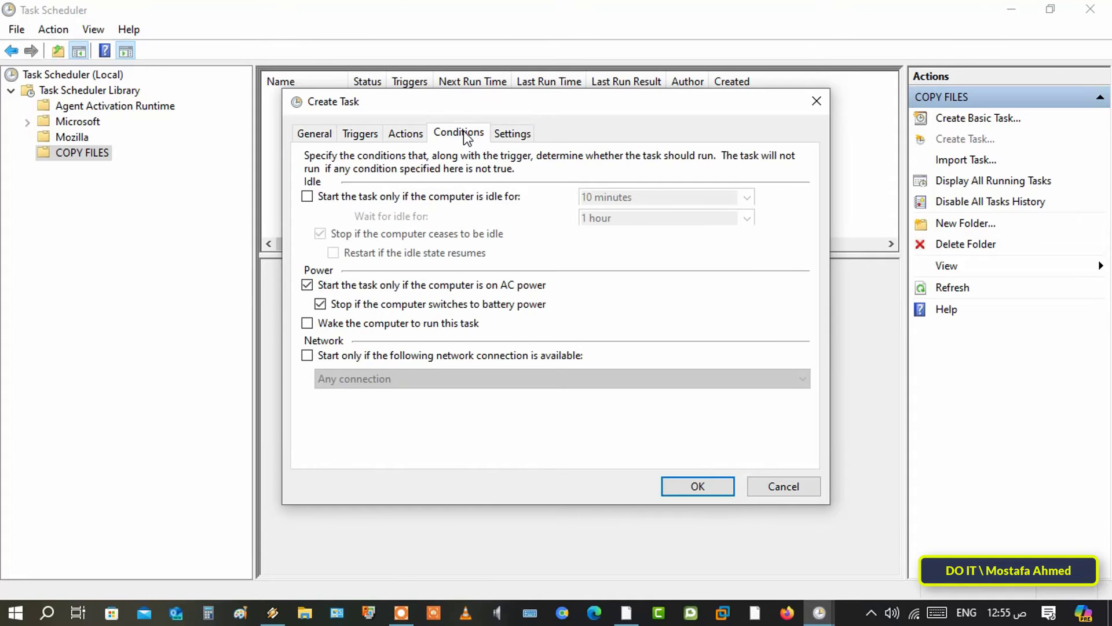
left_click(510, 302)
left_click(510, 288)
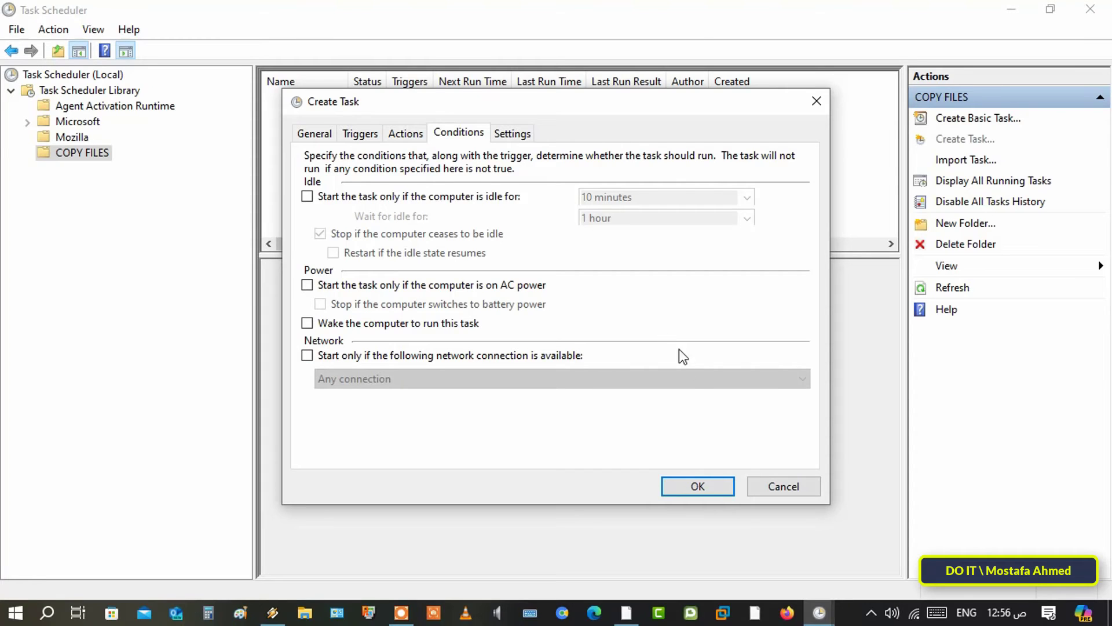
- Review the action, trigger and general settings, then save the Copy Files task
left_click(406, 134)
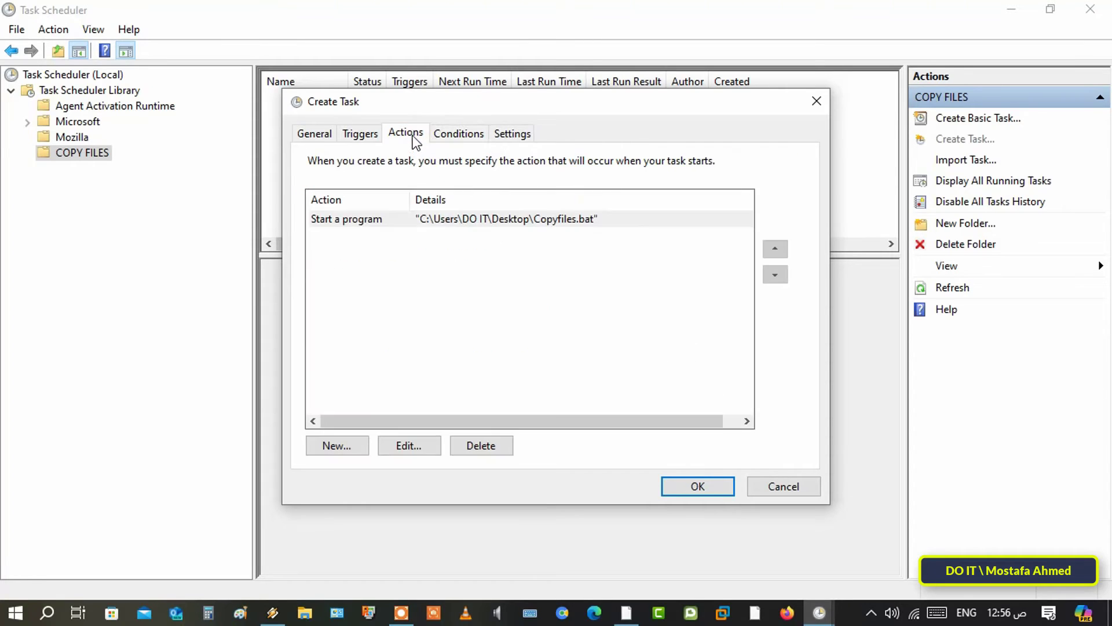
key("ctrl+shift+Tab")
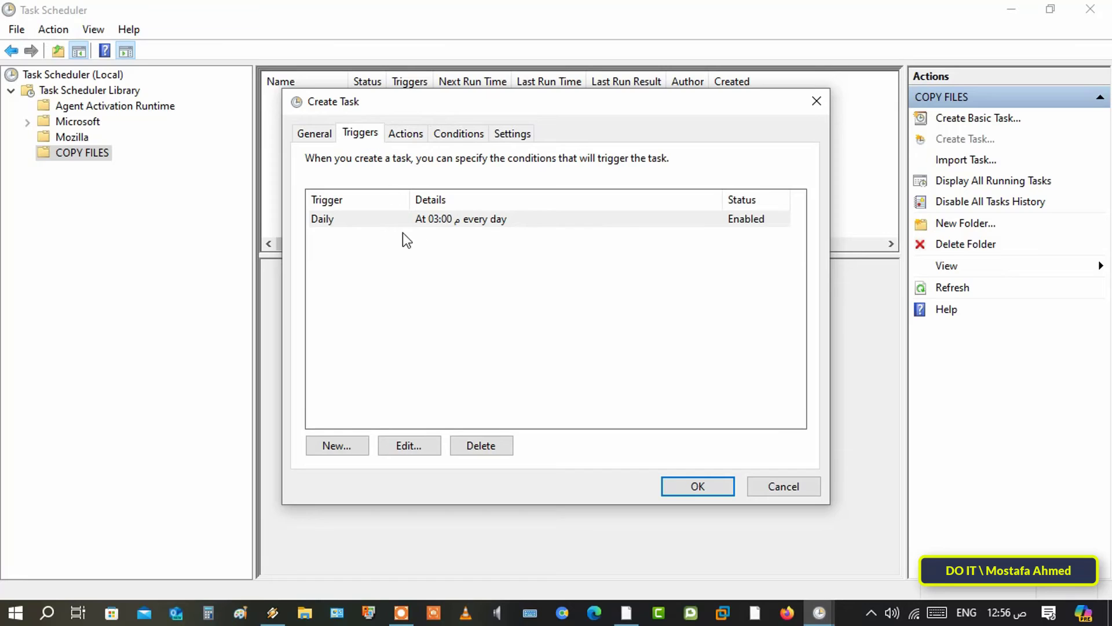
left_click(329, 139)
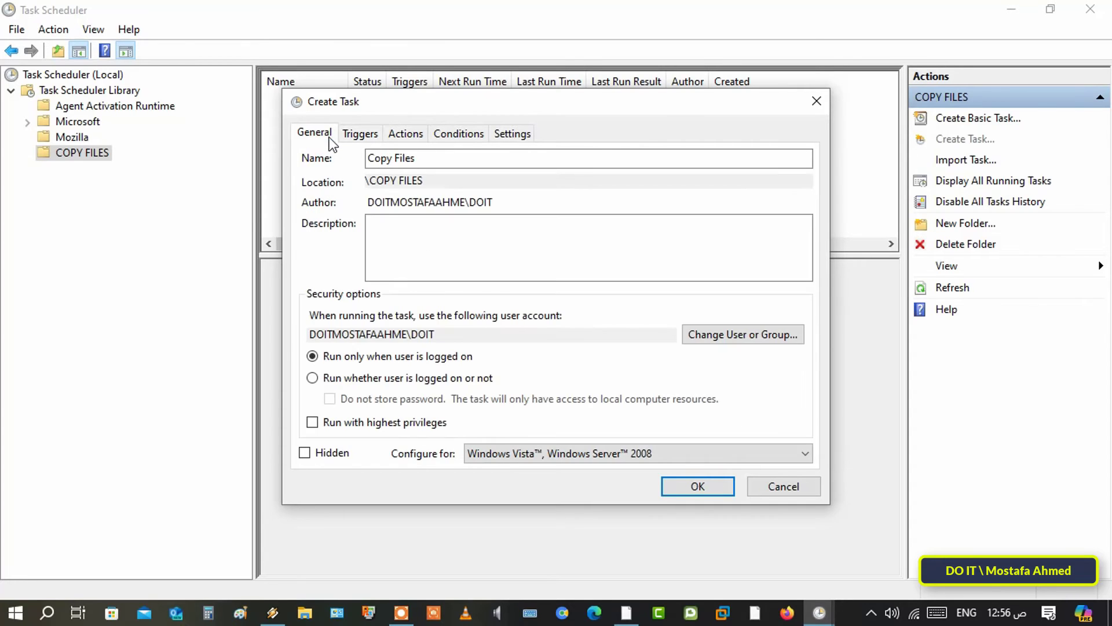
left_click(704, 487)
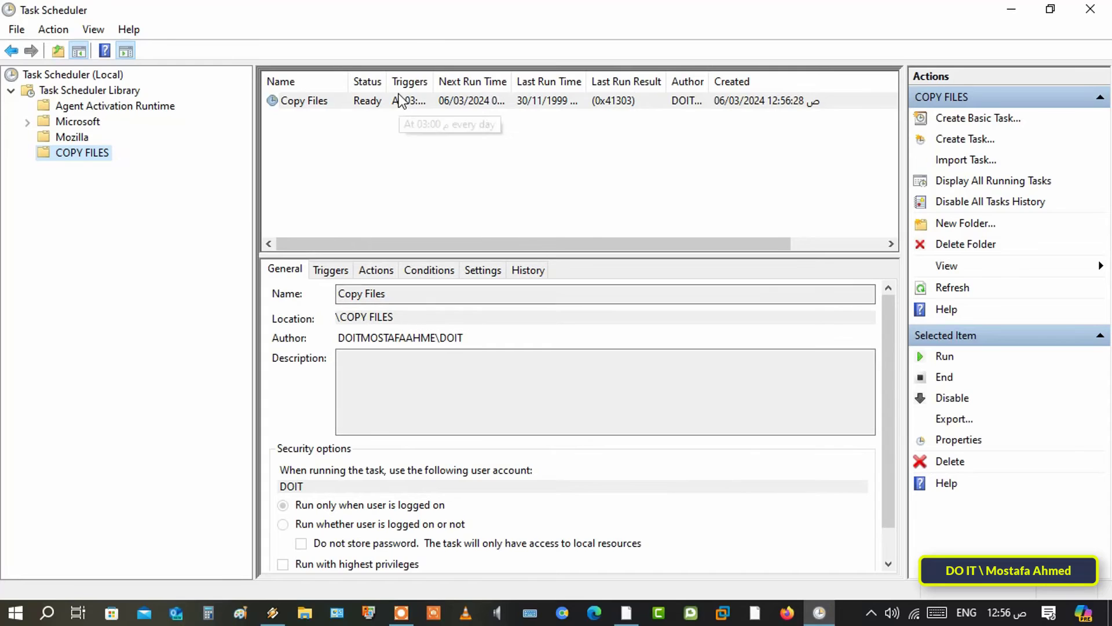
- Widen the Status and Triggers columns and select the Copy Files row to show its 03:00 daily trigger
left_click_drag(387, 81, 446, 84)
left_click(414, 101)
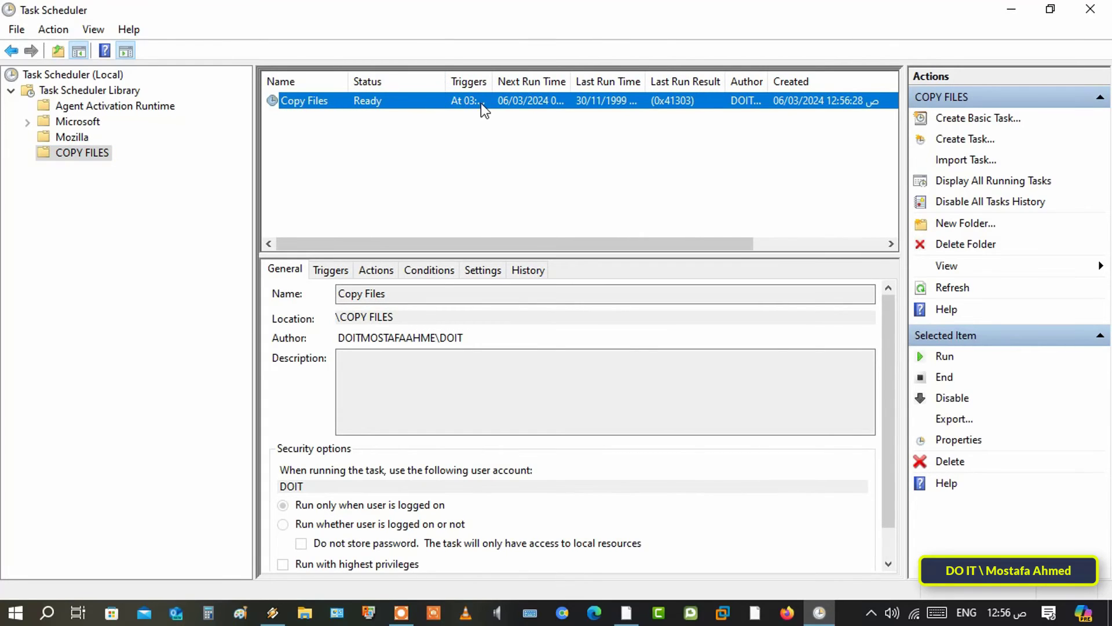
left_click_drag(491, 81, 580, 81)
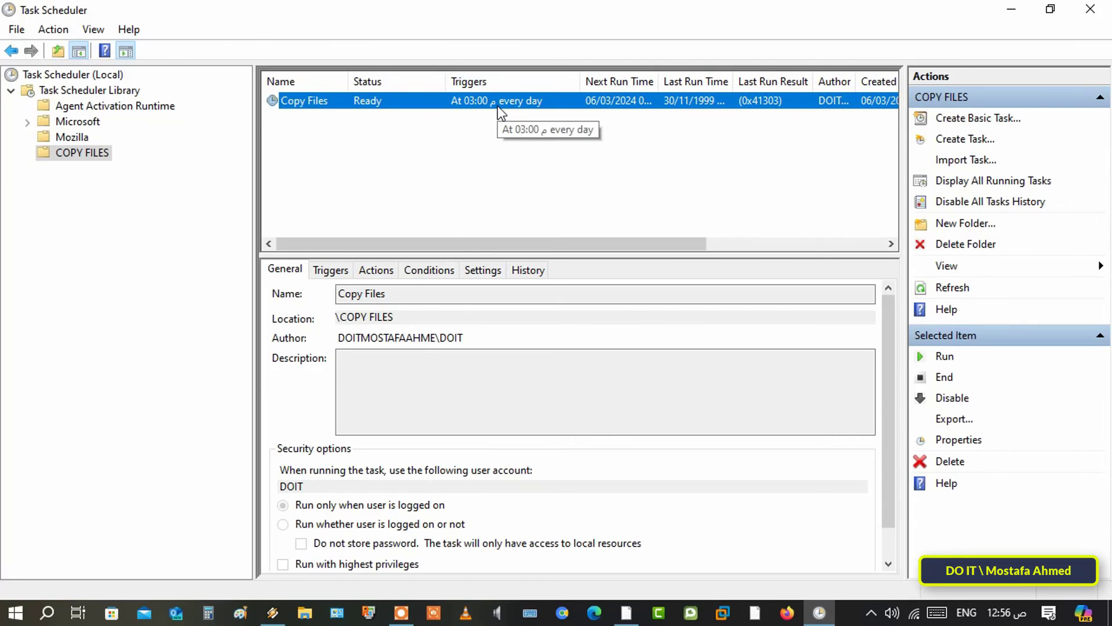